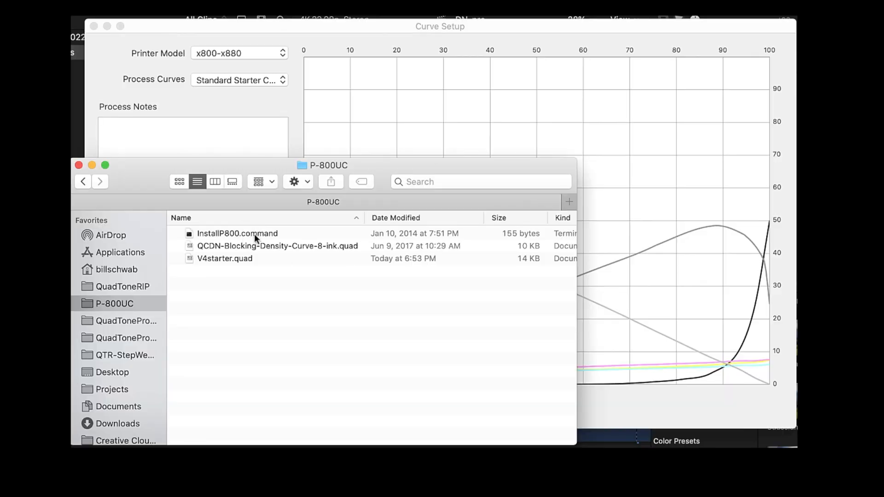
Run InstallP800.command from the P-800UC folder to install the V4starter curve for the printer
double_click(254, 233)
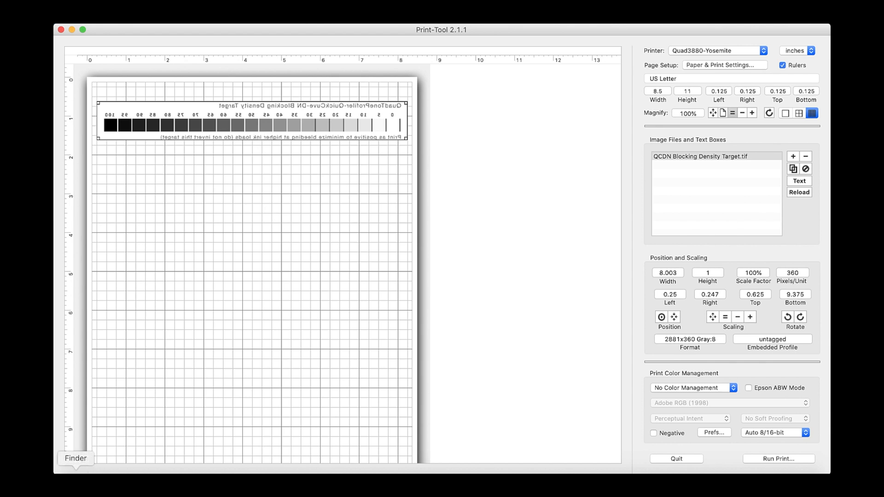
Switch to Finder, open the QuadToneProfiler-QuickCurve-DN Resources folder and preview the 21-Step Grayscale Negative.tif file before closing it
click(76, 481)
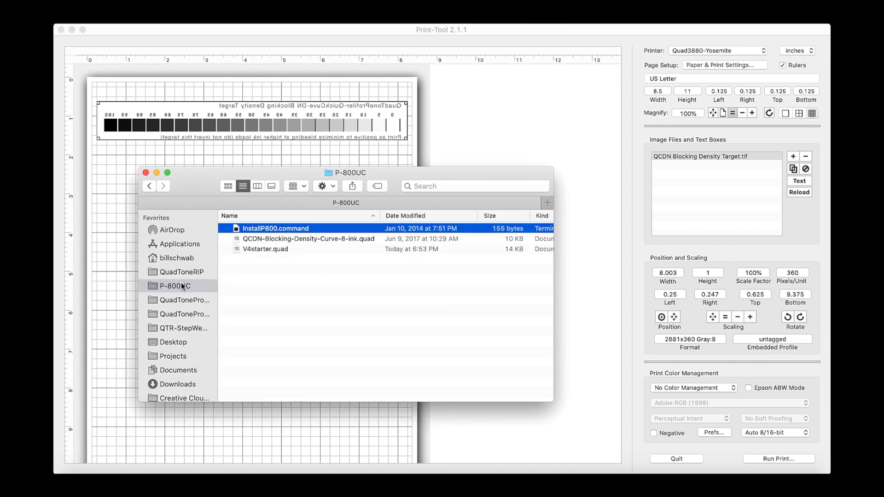
click(180, 302)
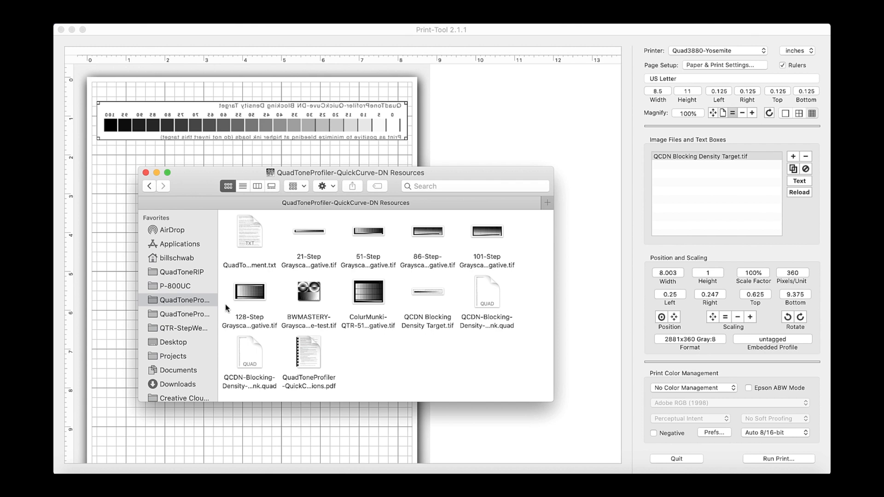
double_click(312, 259)
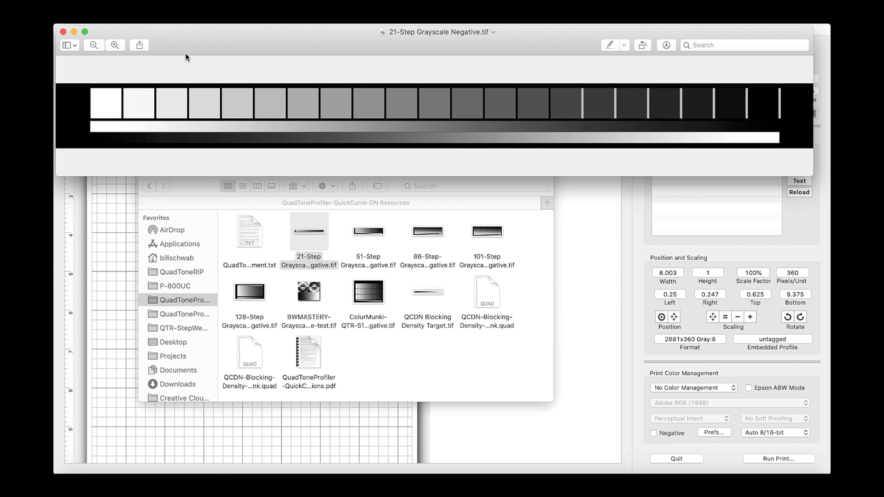
click(63, 32)
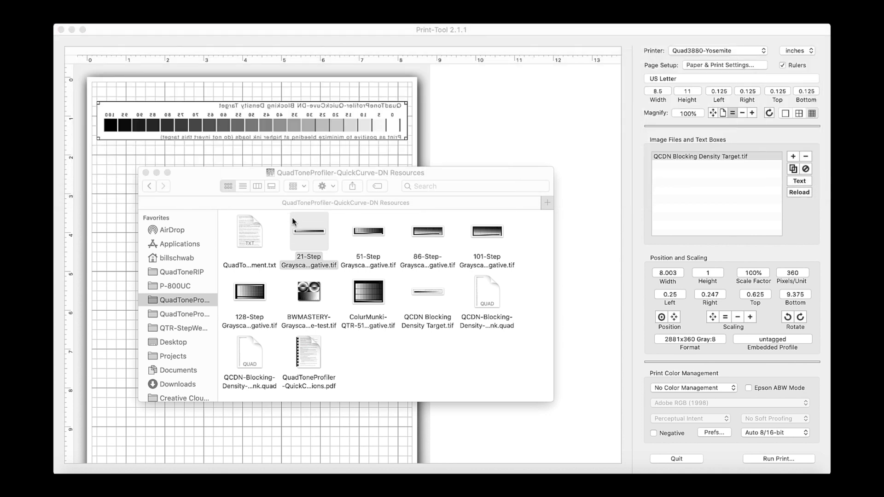
Place 21-Step Grayscale Negative.tif on the print page about 2 inches from the top and remove QCDN Blocking Density Target.tif
drag(306, 232, 125, 168)
click(156, 173)
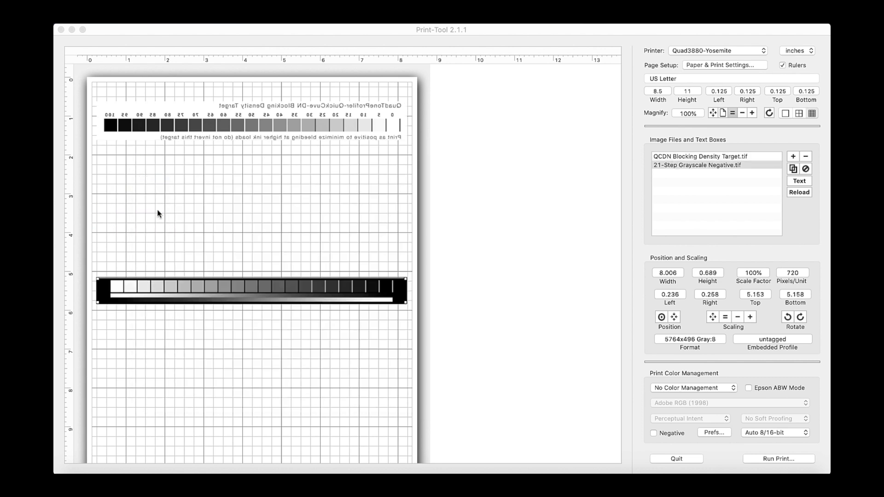
click(218, 298)
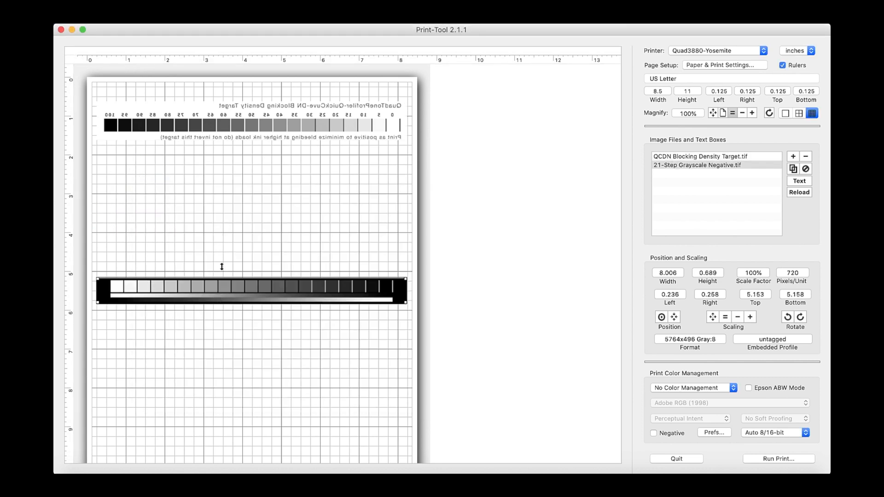
drag(231, 288, 230, 165)
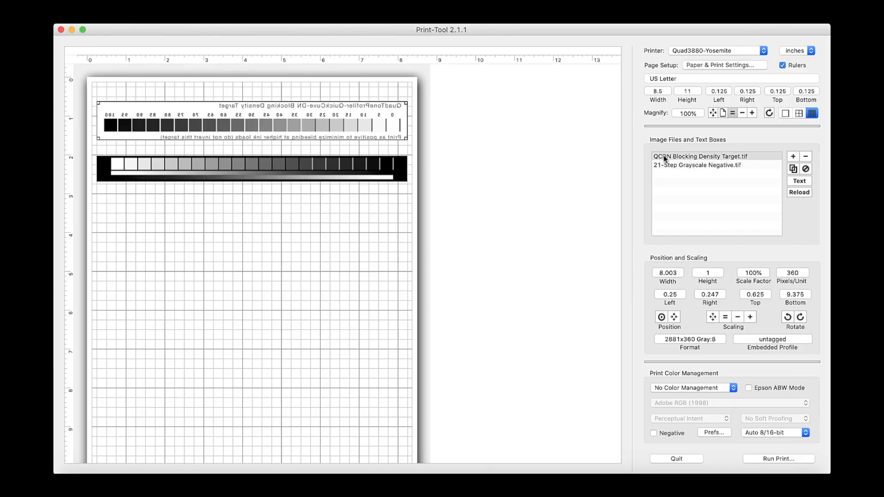
click(806, 157)
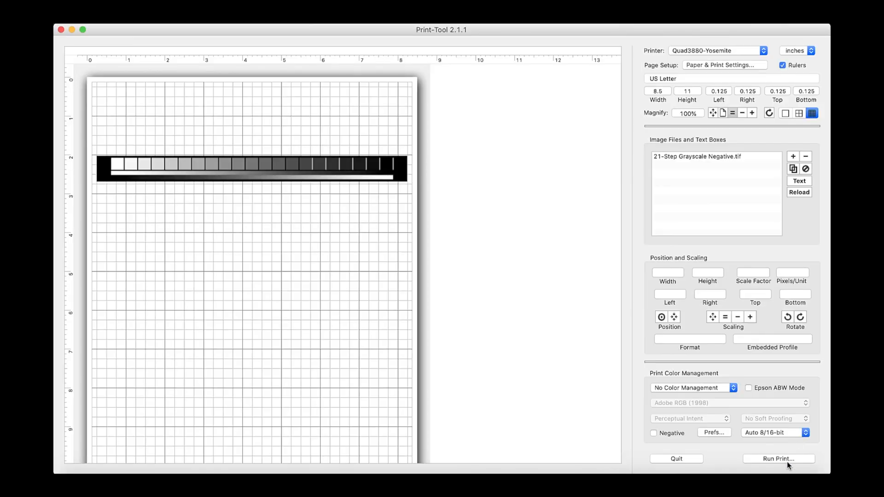
Start a print job, select QuadP800 as the printer and show its QuadToneRIP settings
click(786, 462)
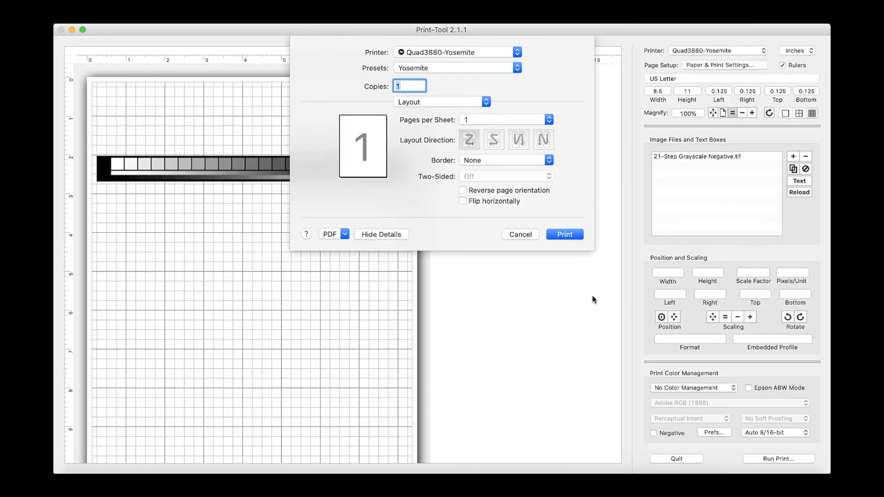
click(518, 53)
click(493, 66)
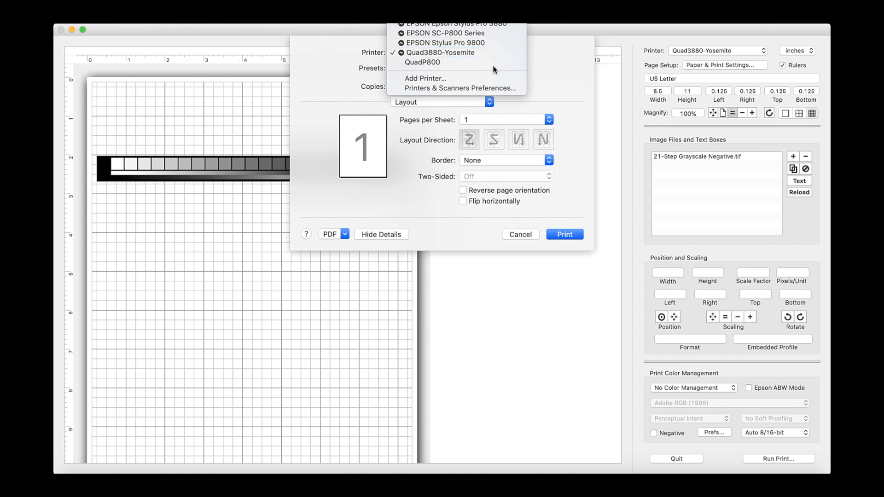
click(486, 103)
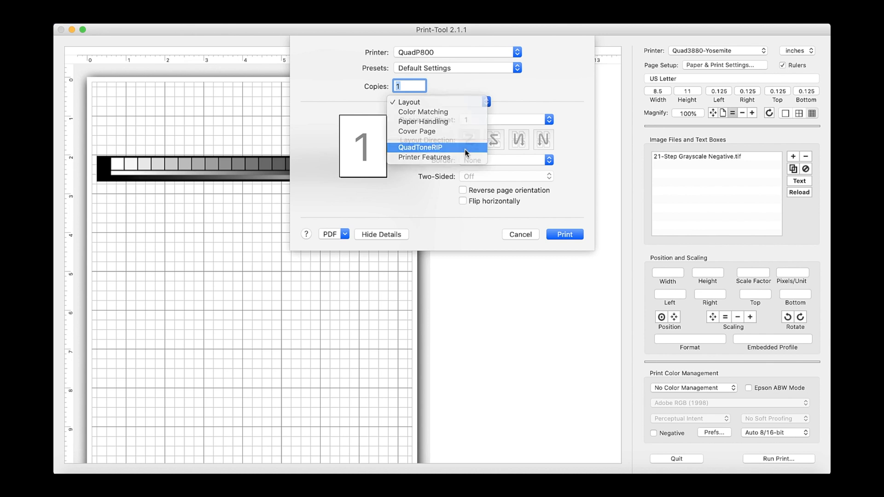
click(466, 148)
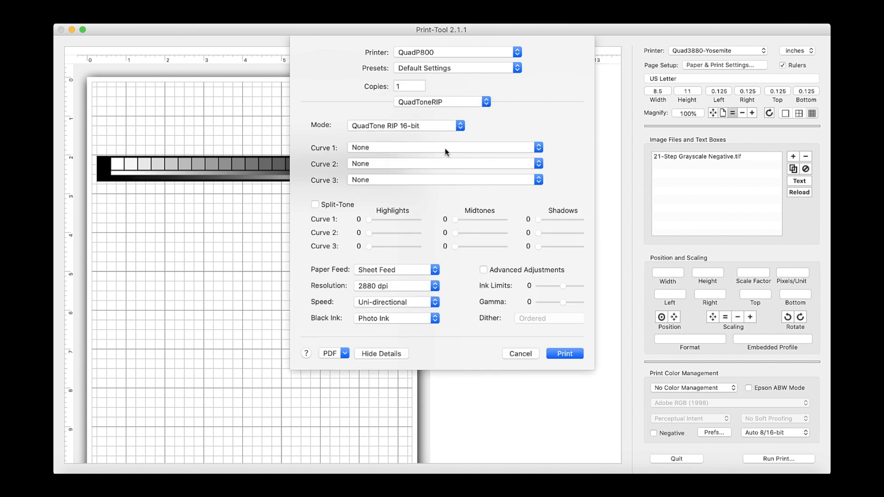
Set Curve 1 to V4starter and print the 21-step grayscale negative
click(445, 149)
scroll(457, 360, down, 10)
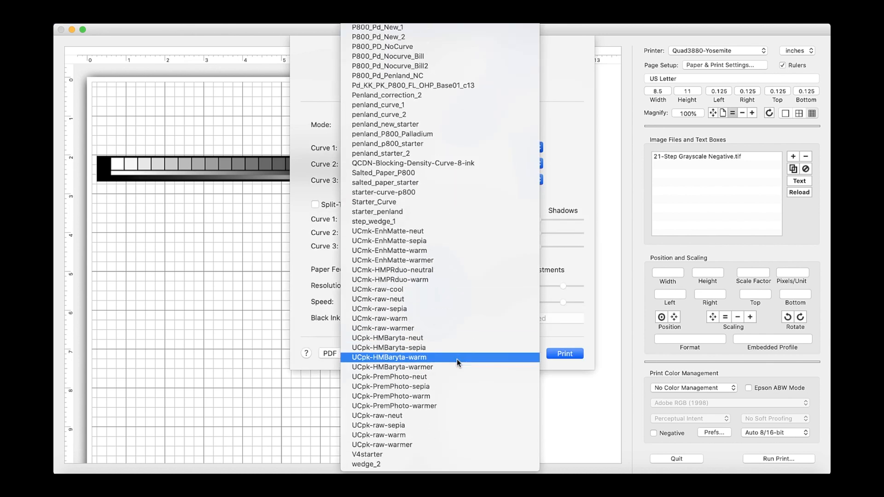
click(402, 455)
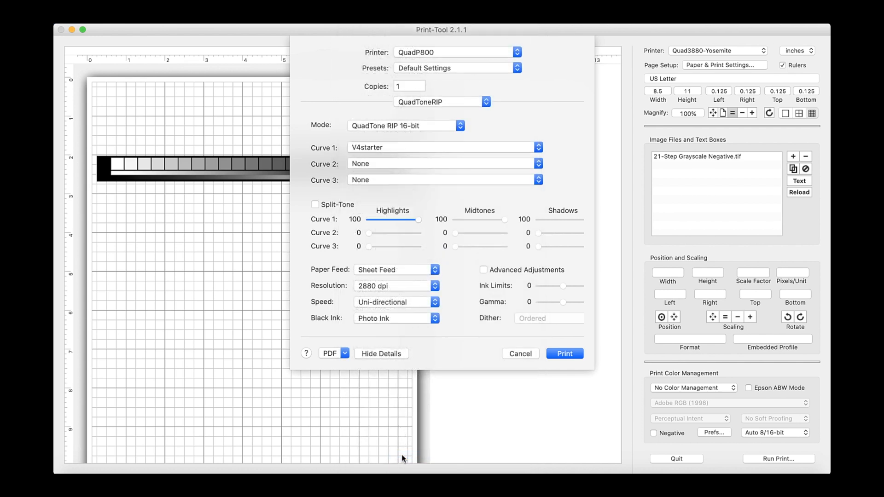
click(566, 354)
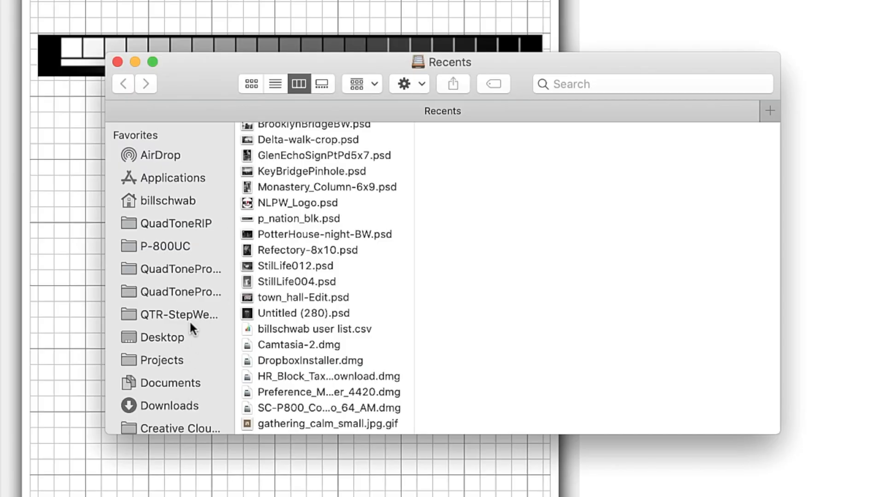
Open the QTR-StepWedge-Tool folder in Finder and preview the Step-21-gray.tif step wedge, closing it again
click(184, 314)
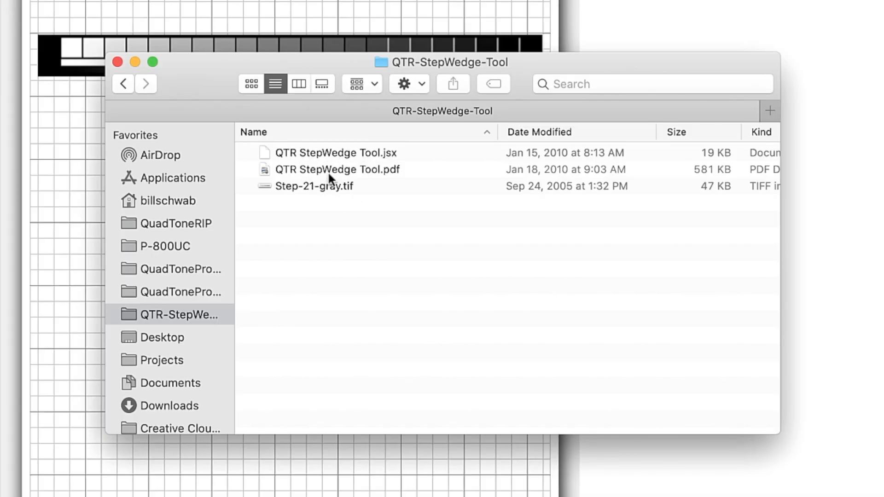
click(305, 189)
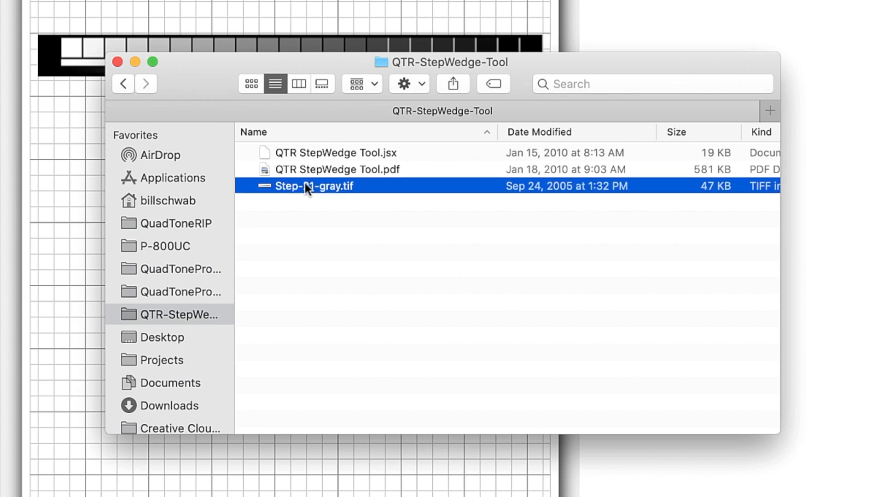
double_click(305, 186)
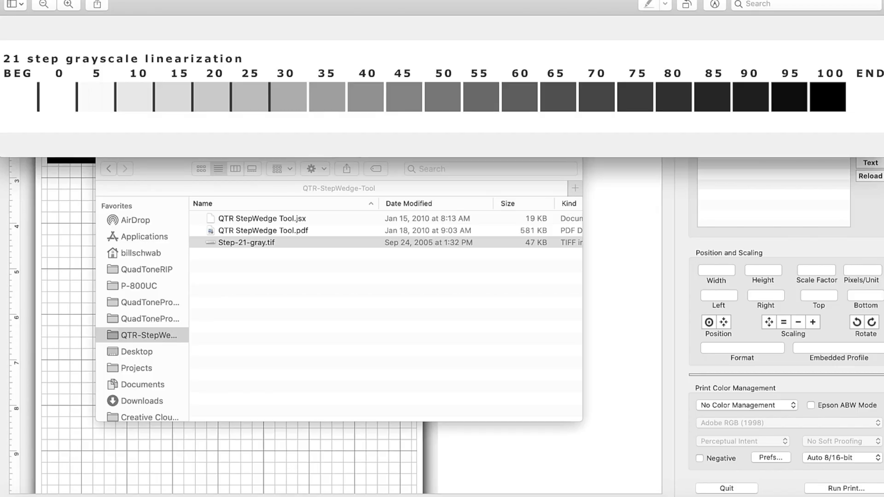
key(space)
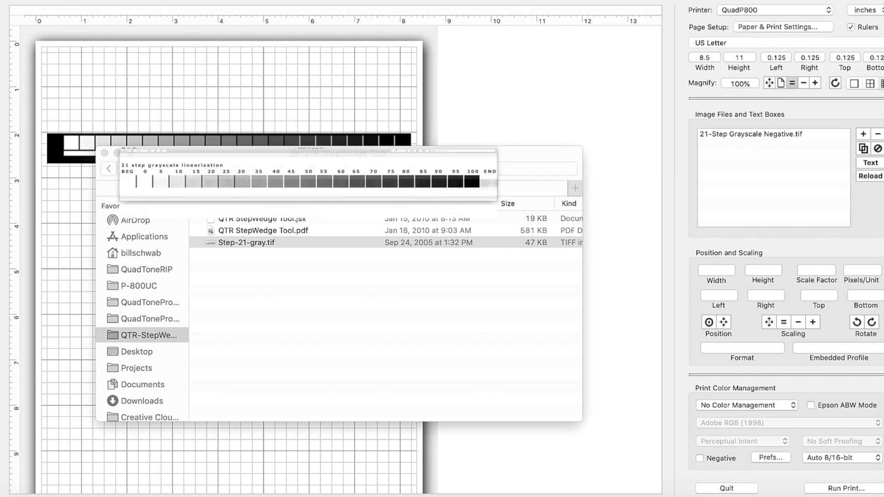
Copy the QTR StepWedge Tool.jsx script file
click(266, 217)
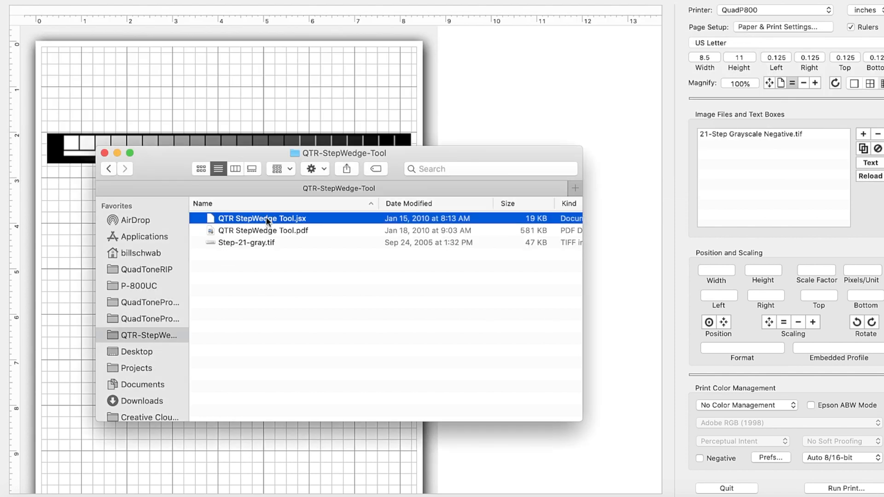
right_click(266, 217)
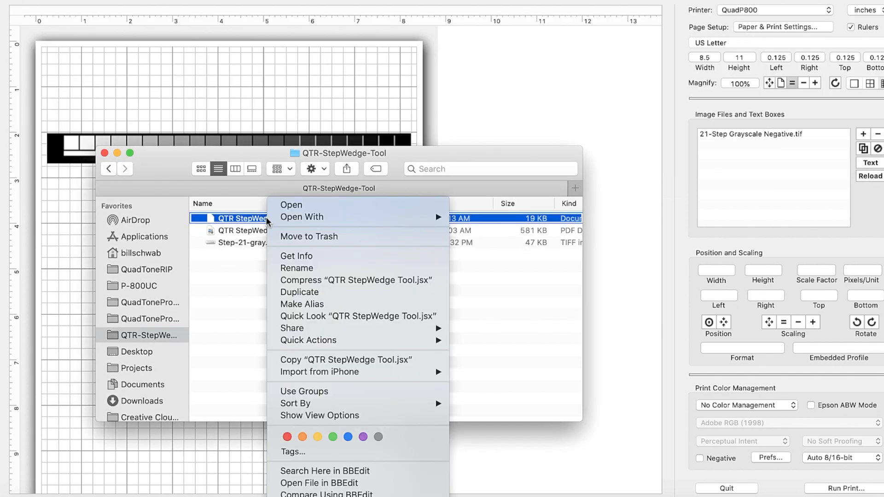
click(324, 360)
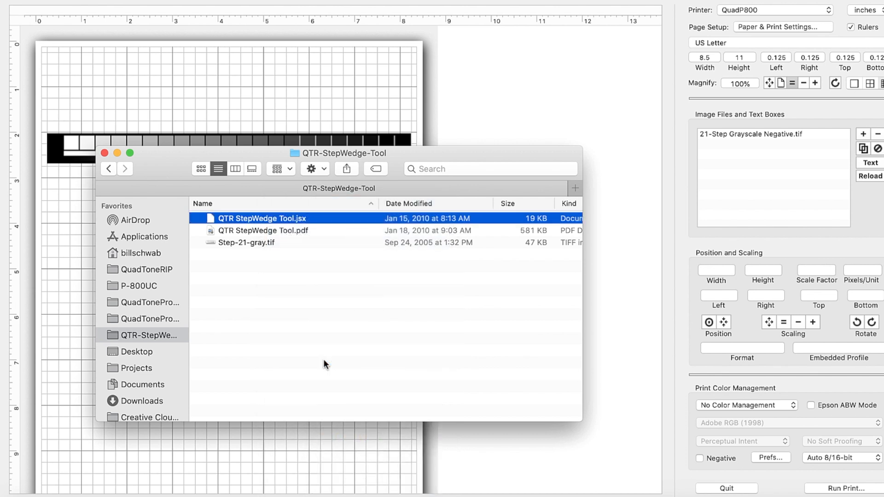
Paste the copied script file into the Scripts folder inside the Adobe Photoshop 2022 Presets folder in Applications
click(144, 236)
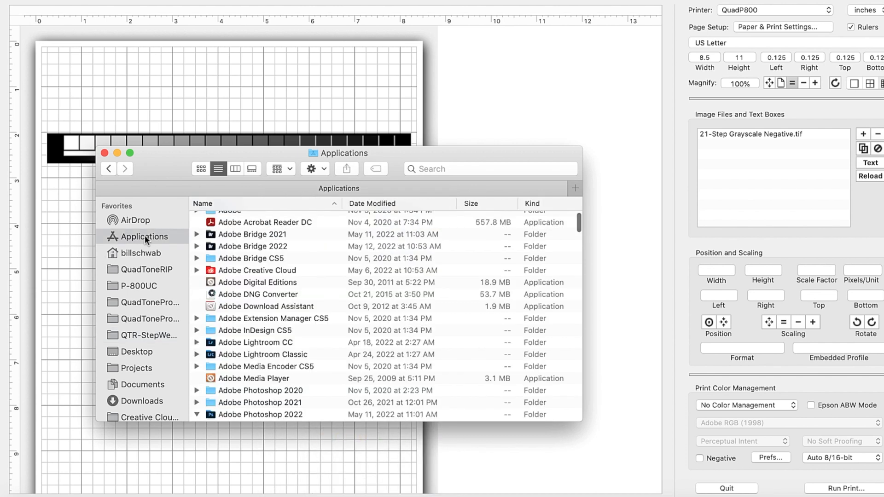
scroll(292, 299, up, 1)
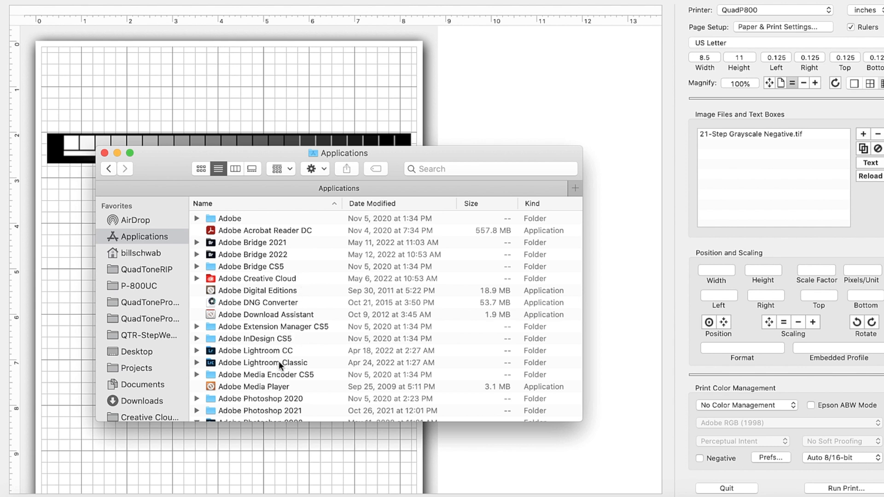
scroll(297, 295, down, 5)
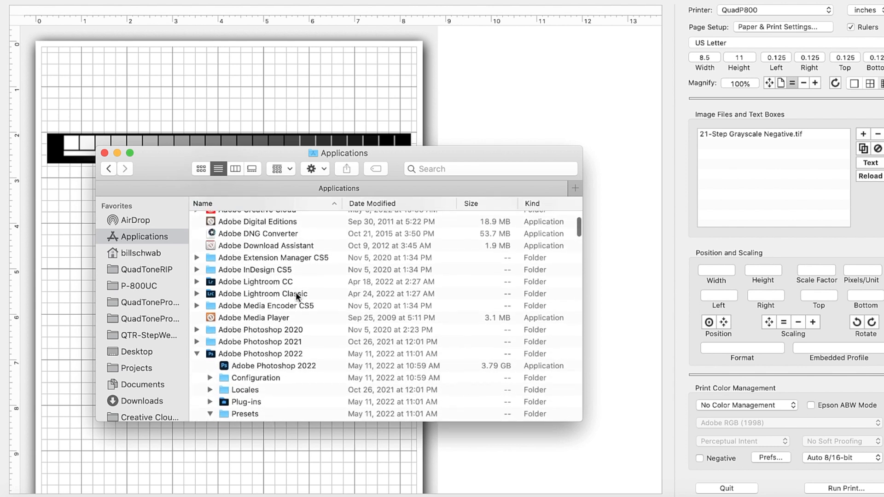
scroll(280, 356, down, 6)
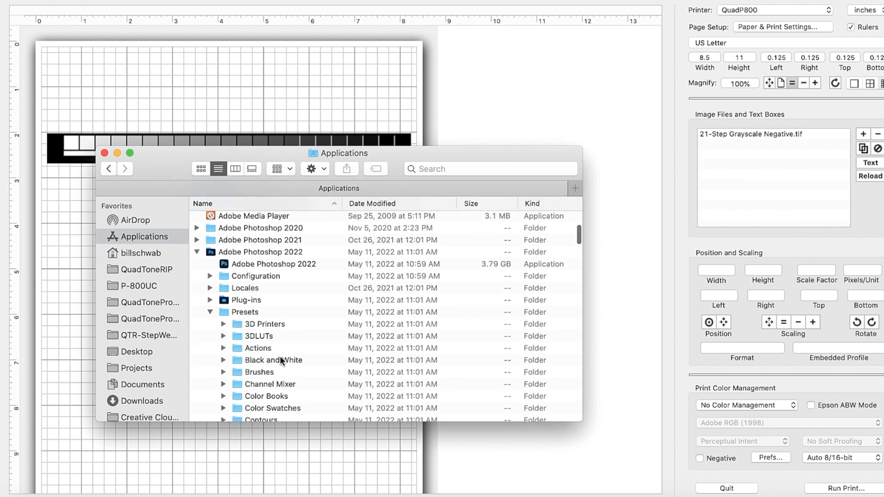
scroll(260, 275, up, 2)
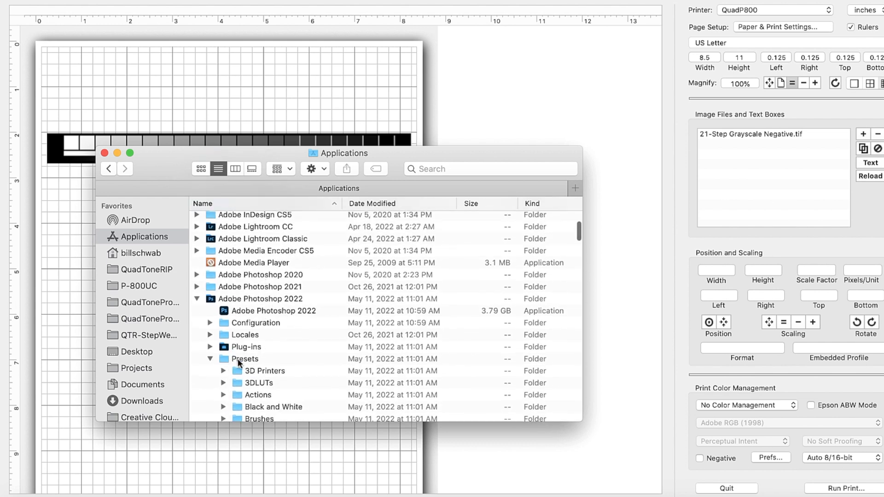
scroll(239, 362, down, 5)
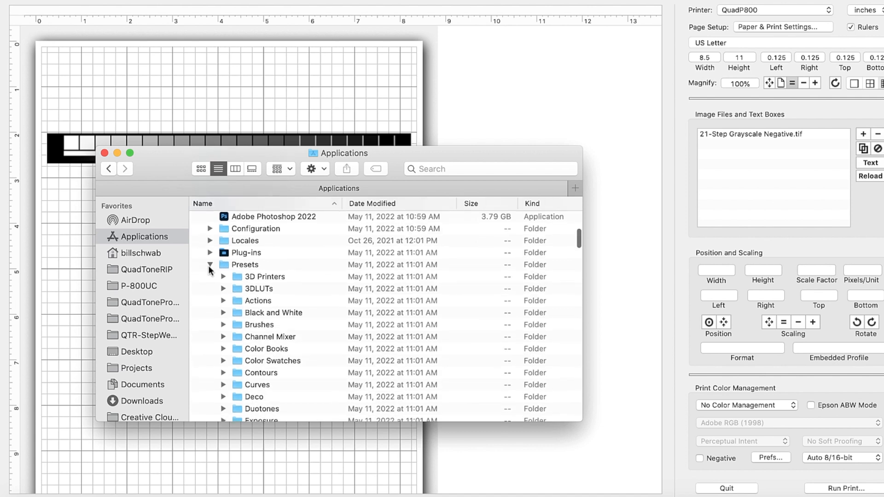
scroll(259, 281, down, 10)
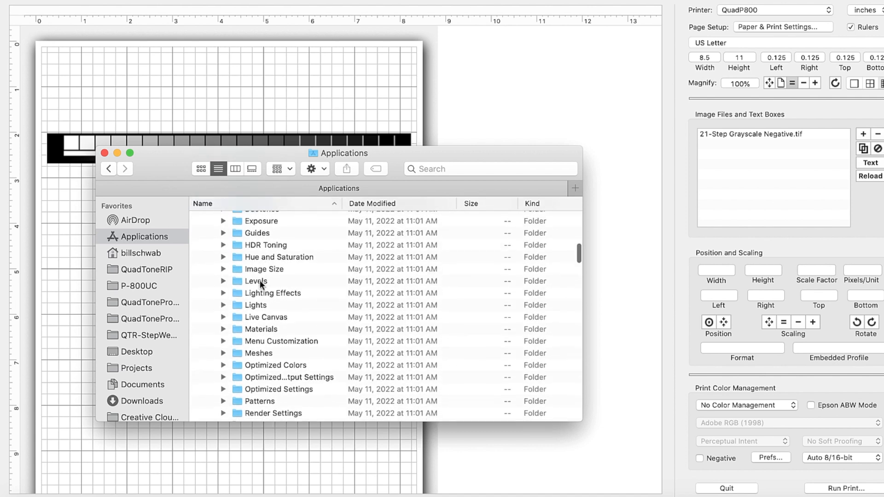
scroll(259, 281, down, 3)
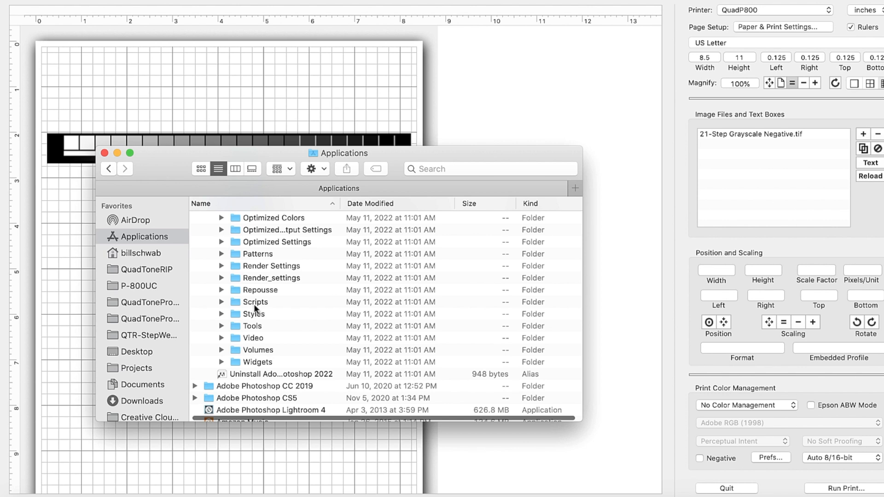
click(222, 302)
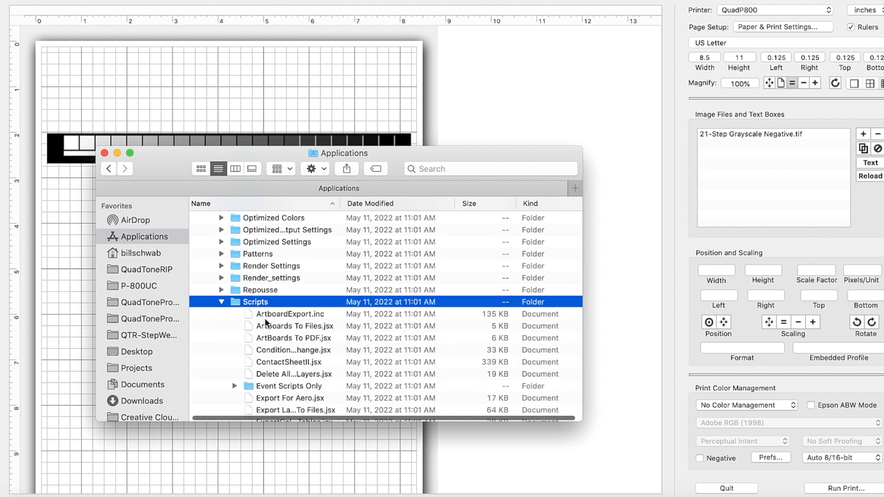
right_click(274, 304)
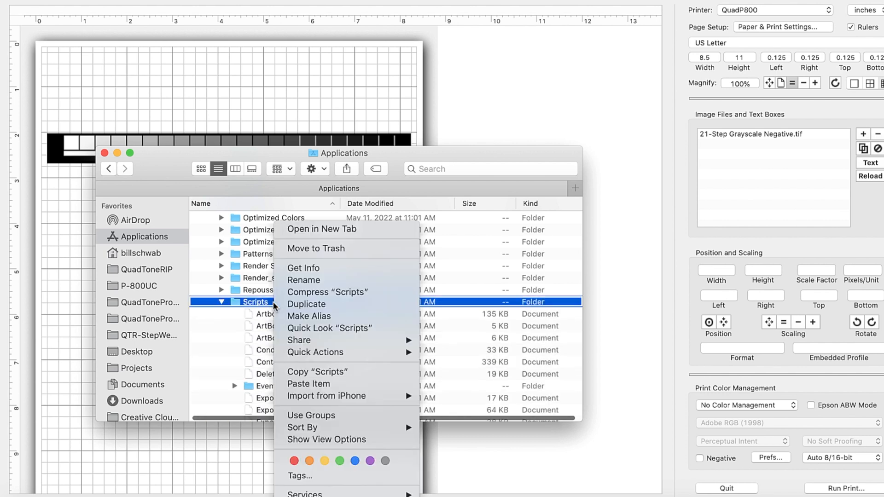
click(316, 381)
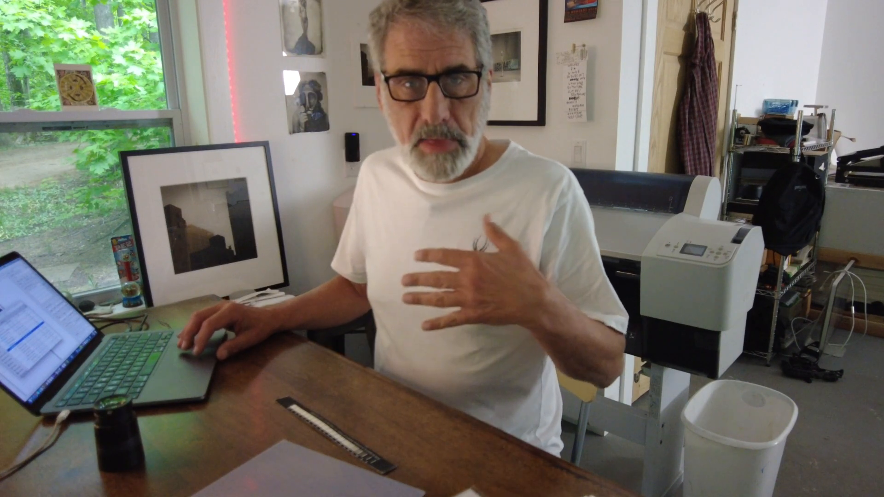
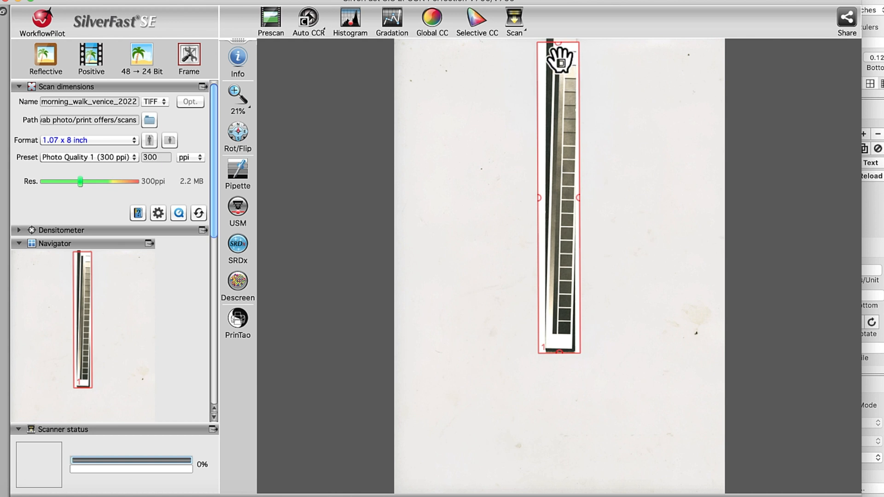
In SilverFast, realign the scan frame around the printed strip and set the output to v4_starter in the QuadToneRIP scans folder
drag(558, 46, 562, 49)
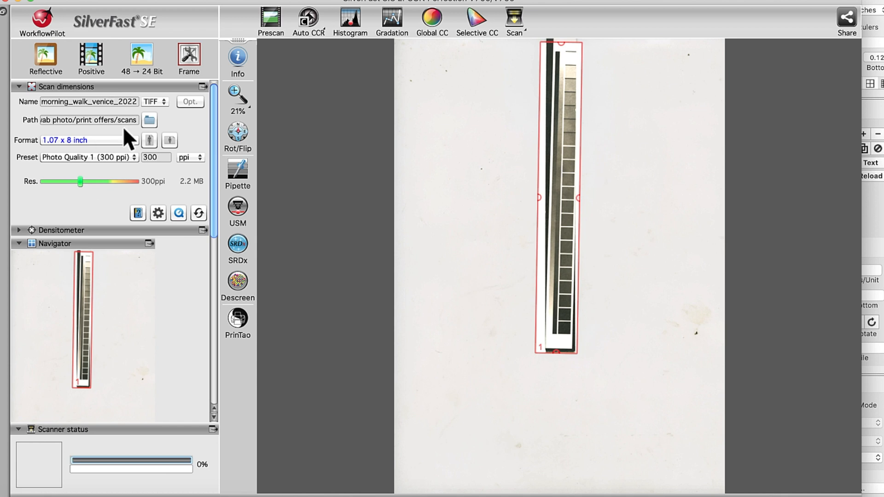
click(148, 118)
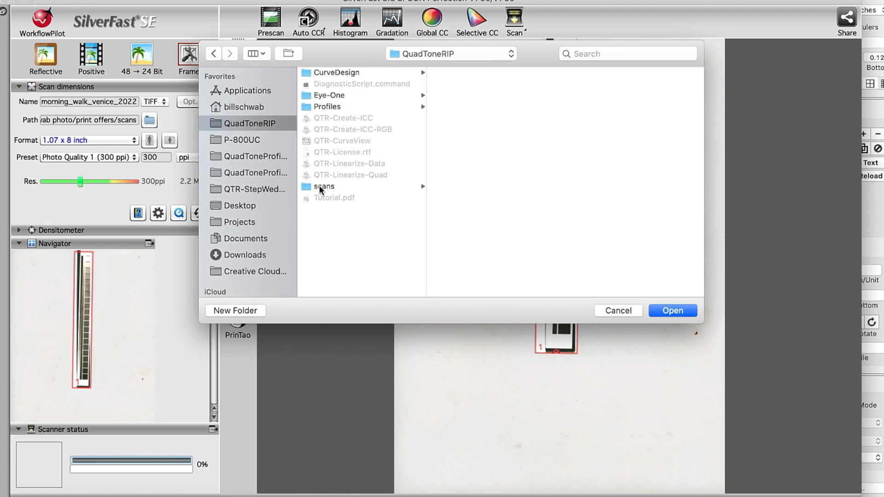
click(320, 187)
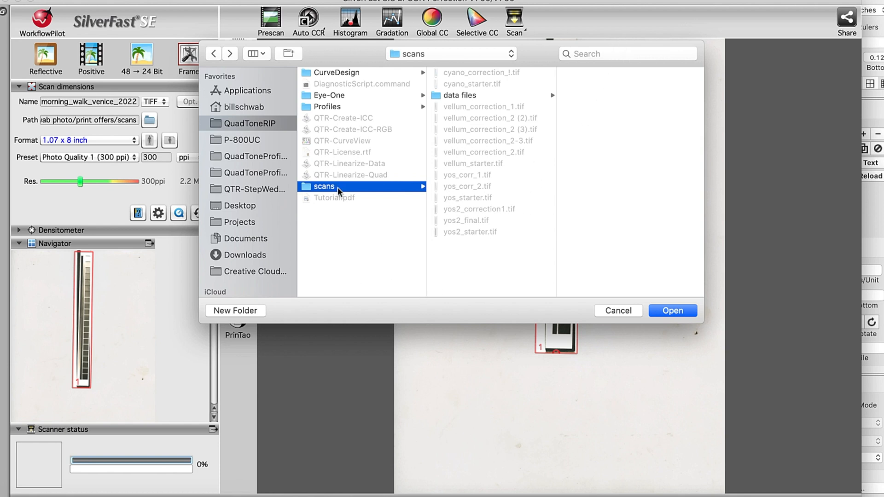
click(686, 312)
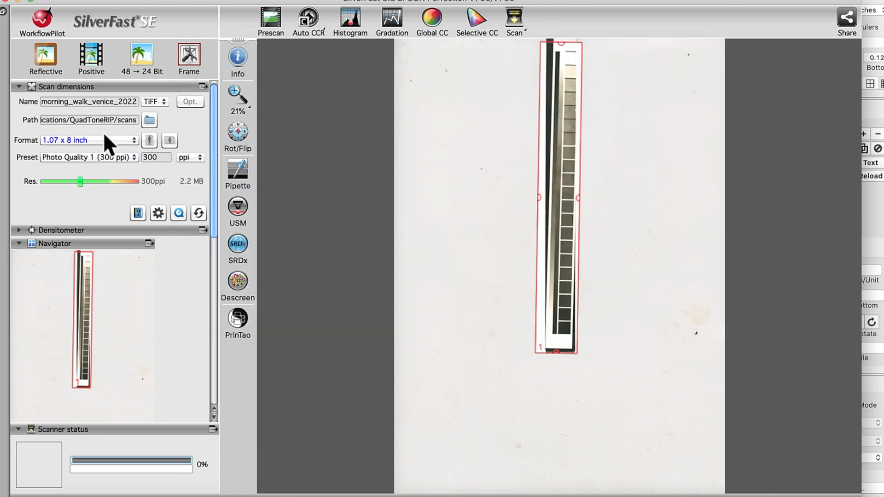
double_click(82, 106)
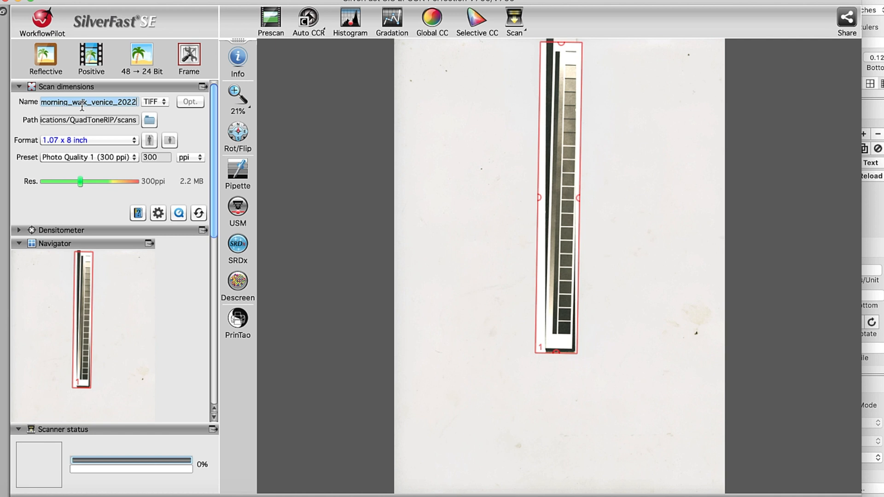
text(v4_starter)
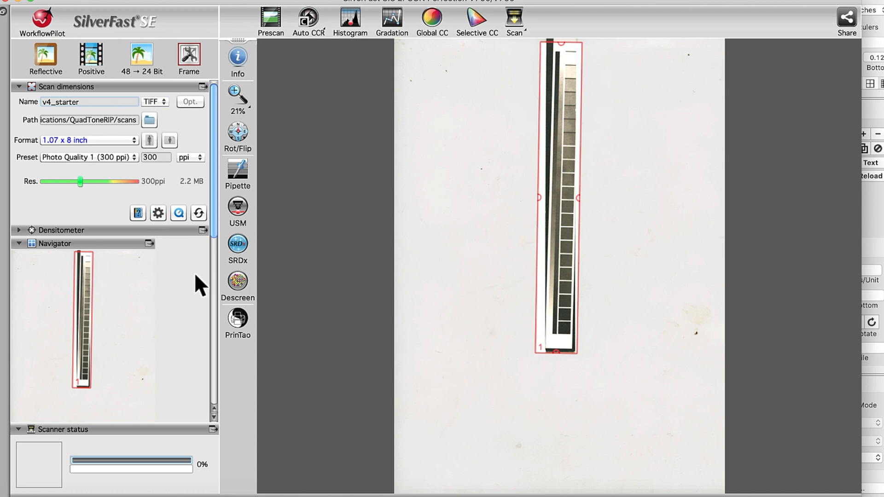
Set the scan's histogram to shadow 0 and highlight 255, and run the scan
scroll(188, 276, down, 10)
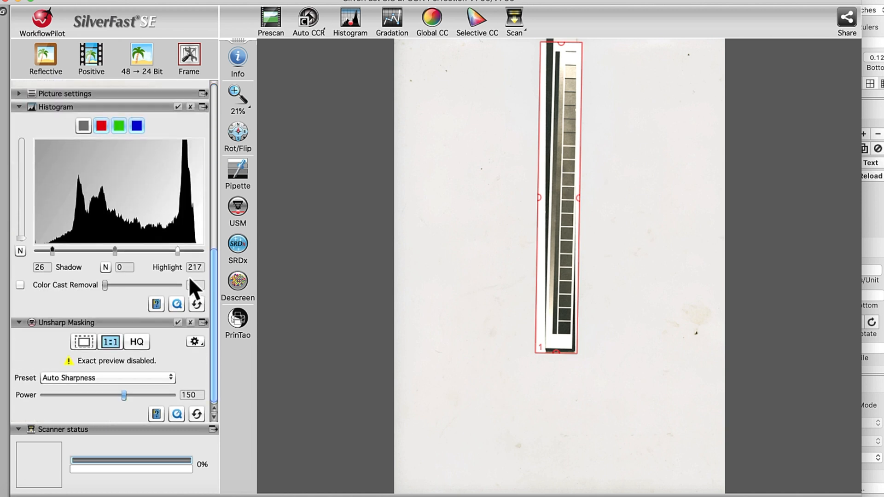
drag(178, 250, 204, 250)
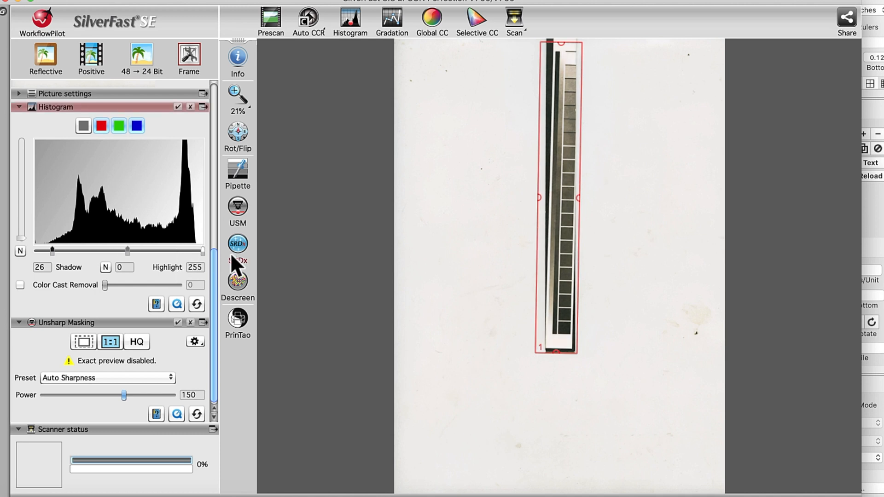
drag(52, 250, 12, 253)
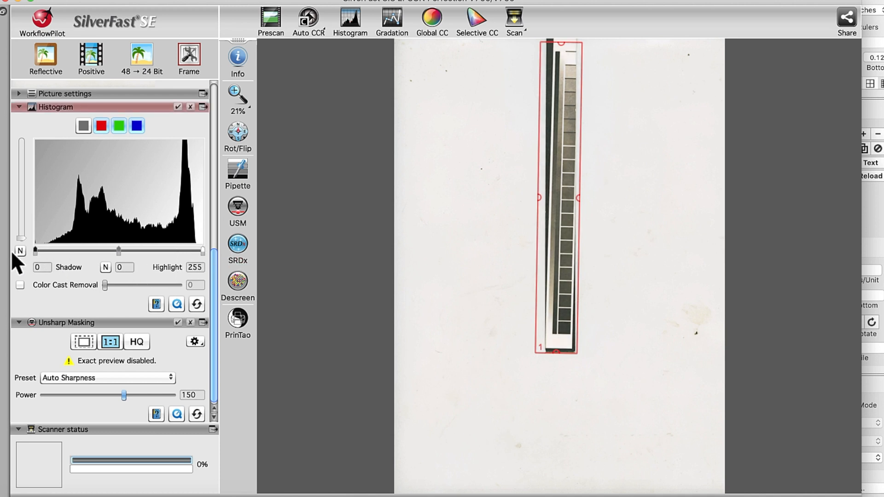
scroll(200, 275, up, 2)
scroll(200, 276, down, 2)
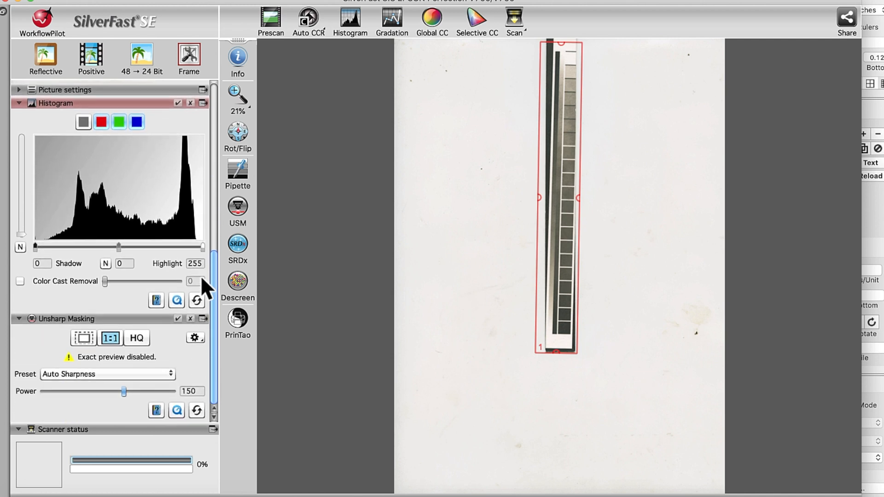
scroll(195, 339, up, 2)
scroll(193, 334, up, 5)
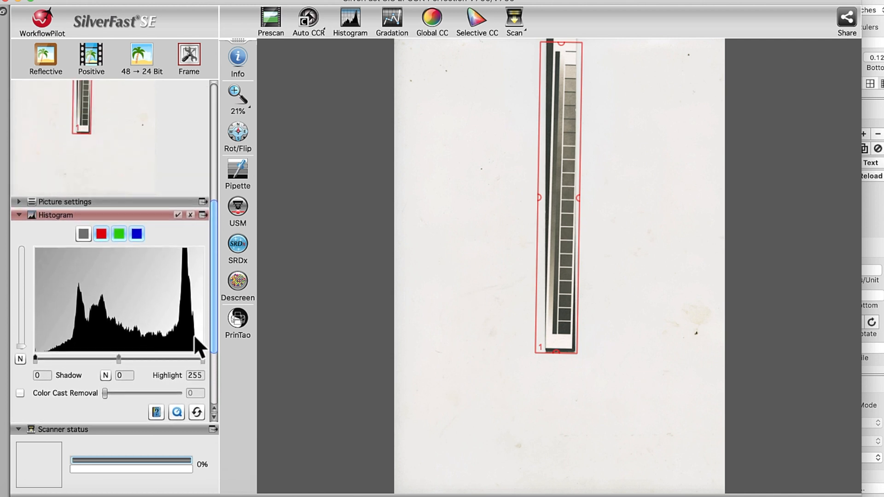
scroll(194, 335, down, 4)
scroll(194, 336, down, 4)
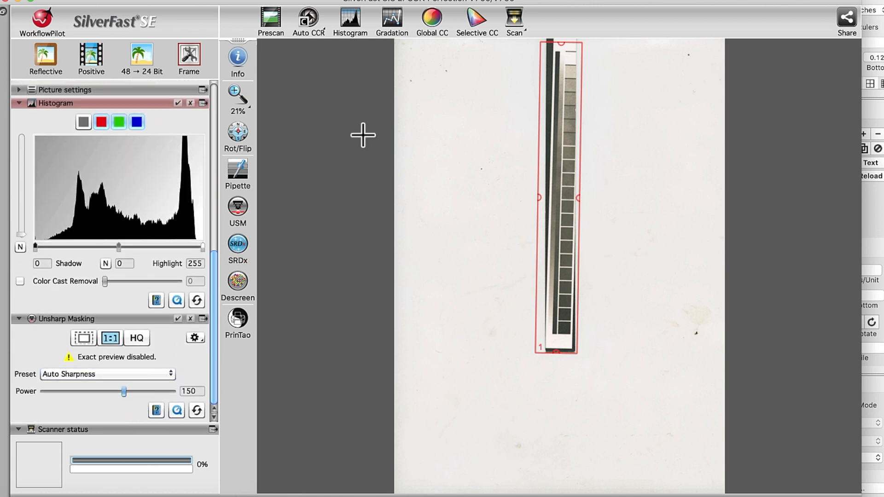
click(514, 23)
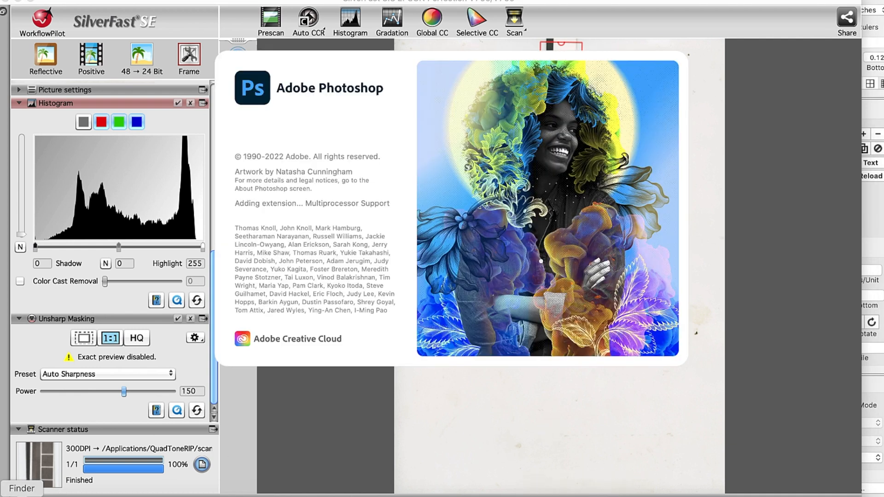
Find v4_starter.tif in the QuadToneRIP scans folder in Finder and open it in Photoshop
click(21, 495)
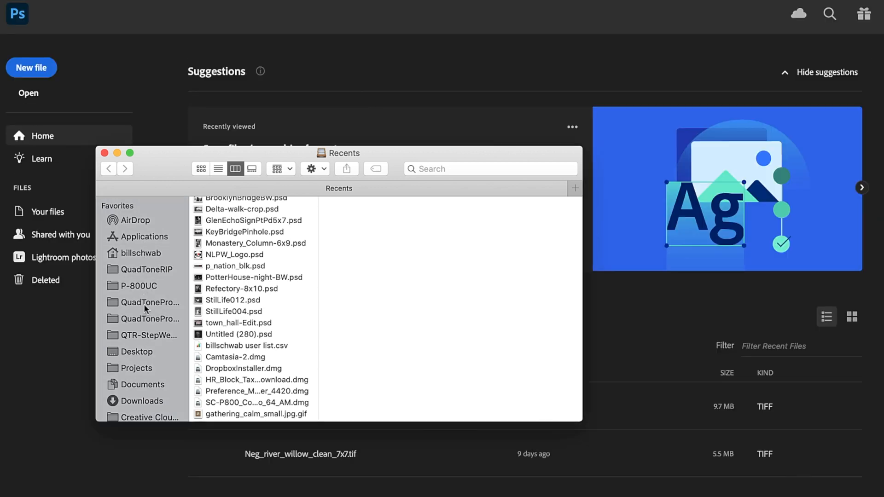
click(144, 268)
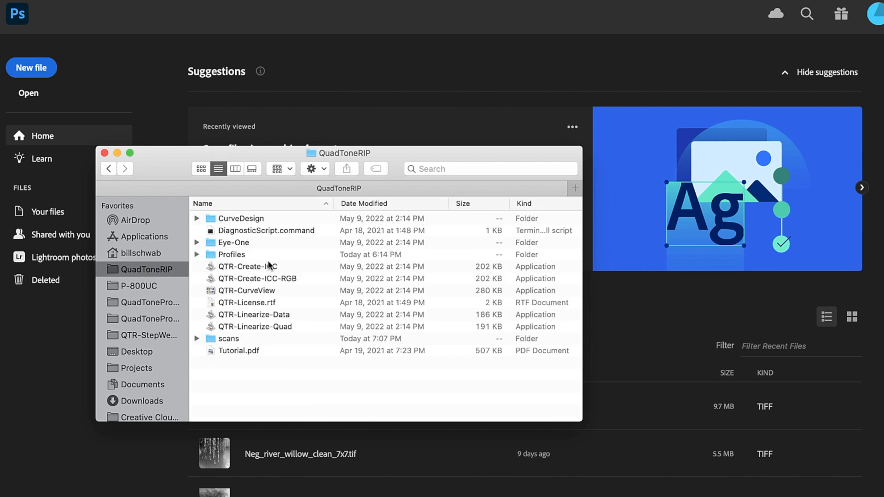
click(232, 340)
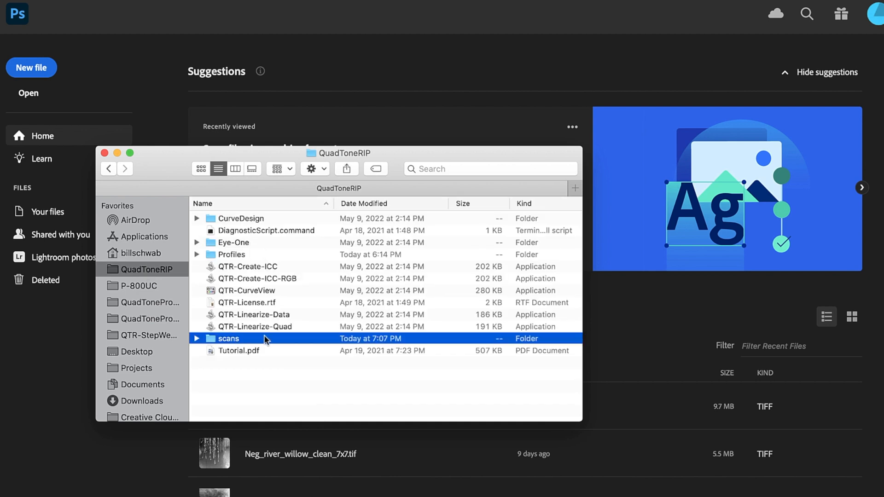
click(195, 338)
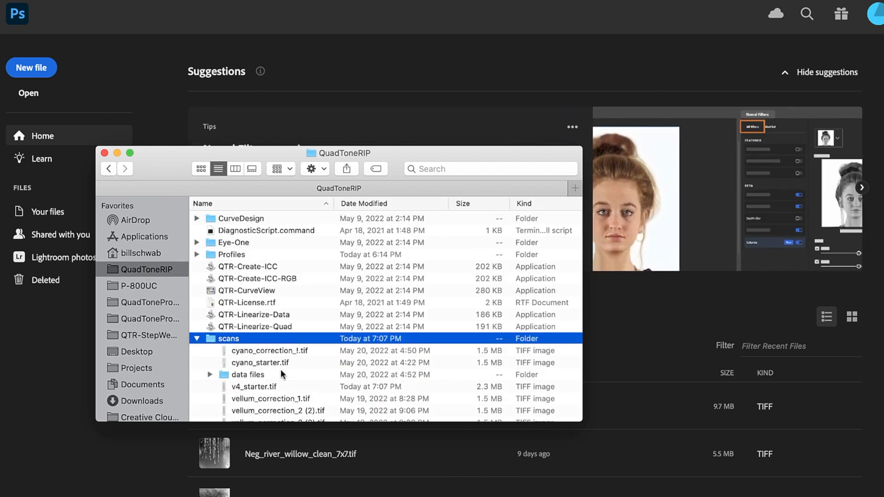
scroll(280, 369, down, 3)
click(260, 322)
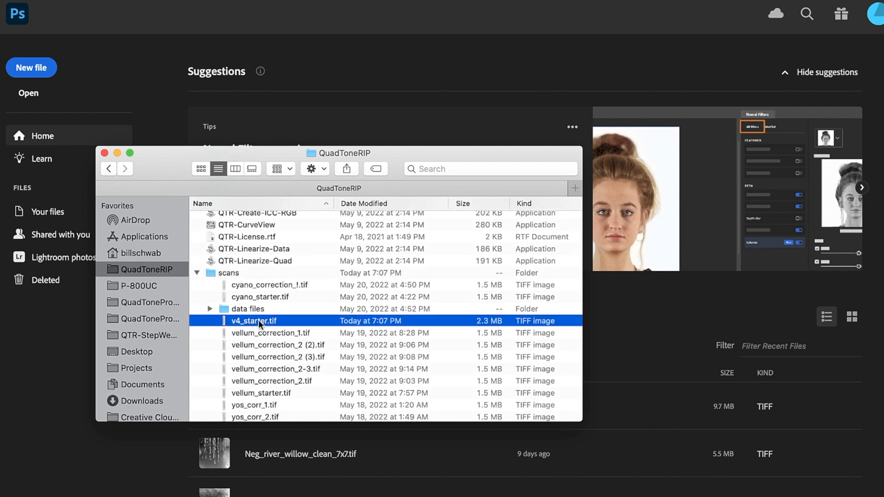
drag(258, 320, 571, 496)
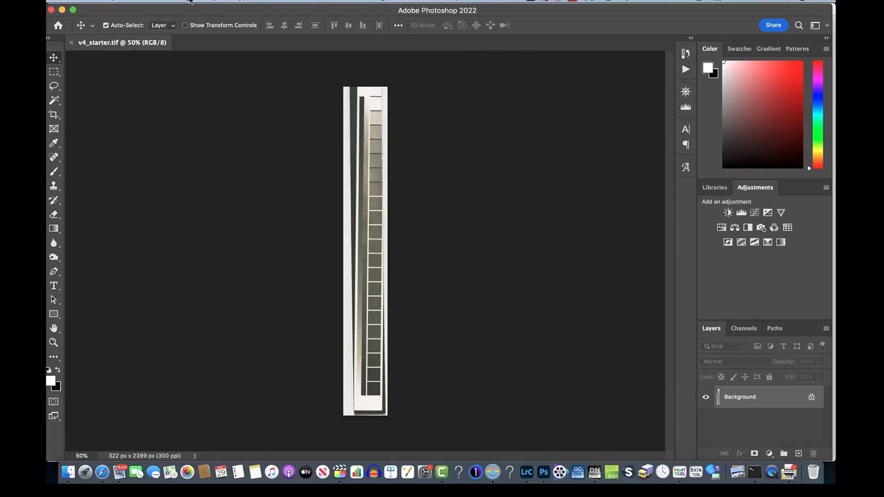
Rotate the v4_starter.tif scan 90° counter clockwise and convert it to Grayscale mode
click(189, 2)
mouse_move(221, 104)
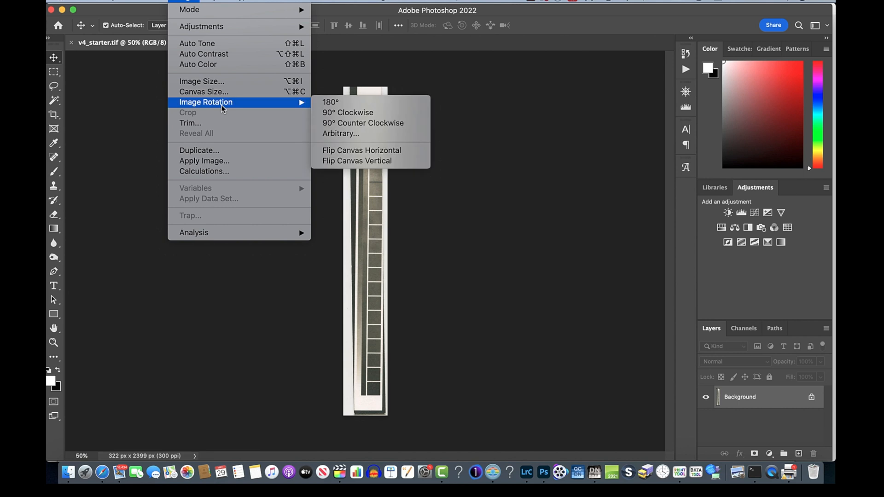
click(372, 123)
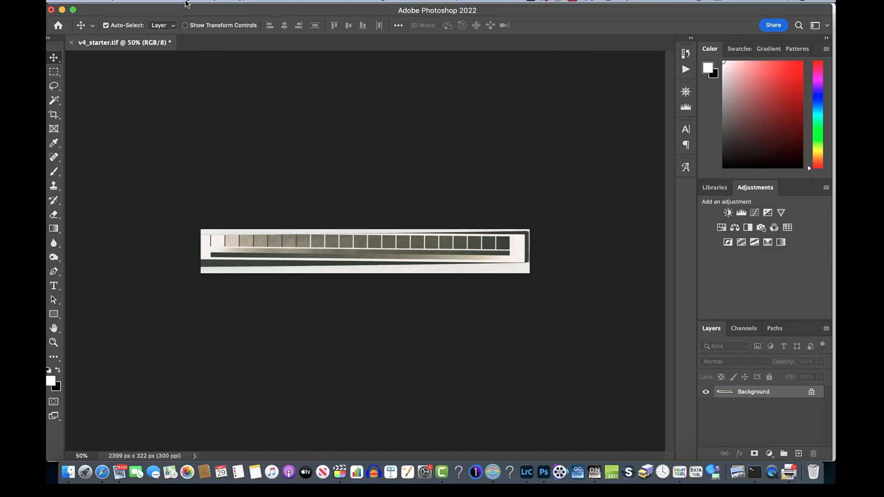
click(183, 1)
mouse_move(187, 11)
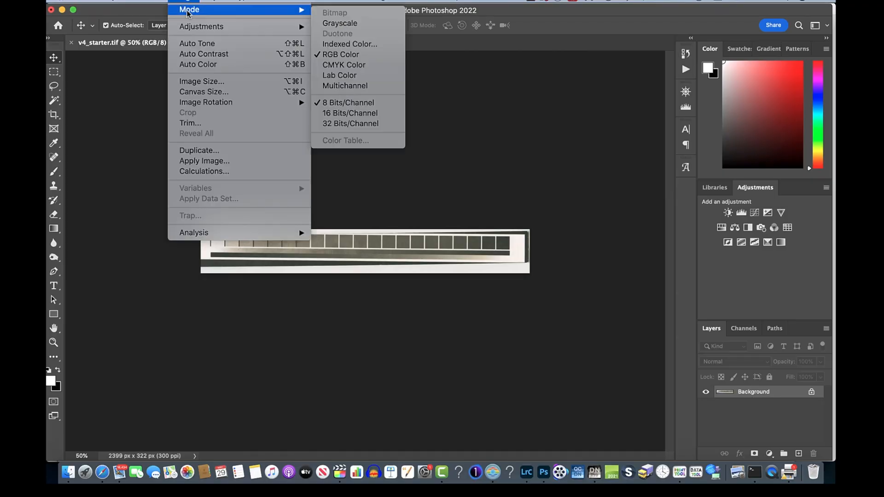
click(353, 23)
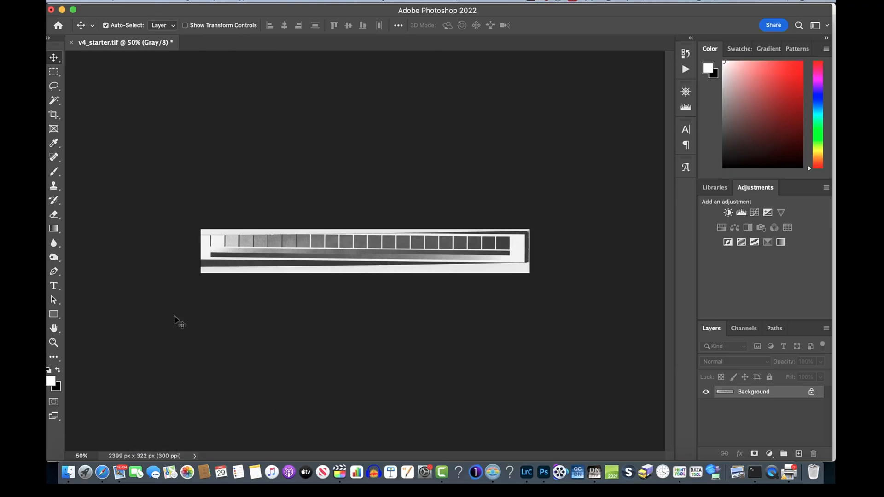
Open Step-21-gray.tif from the QTR-StepWedge-Tool folder in Photoshop alongside the scan
click(74, 477)
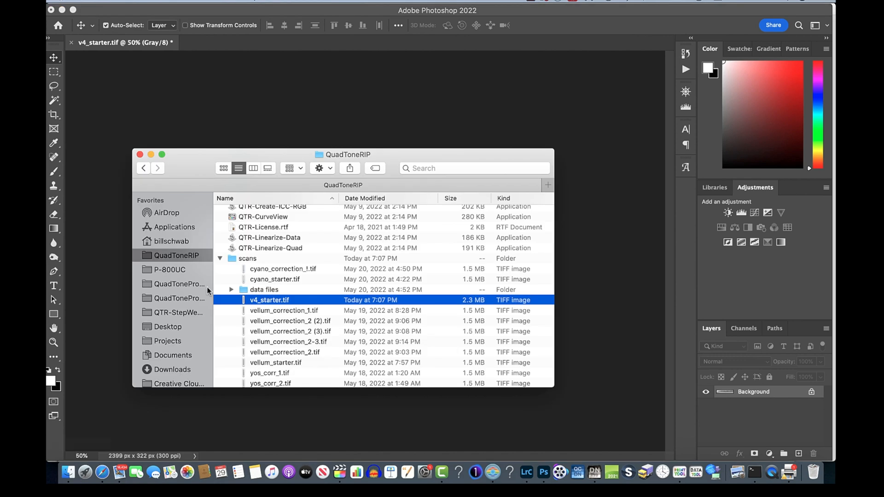
click(179, 314)
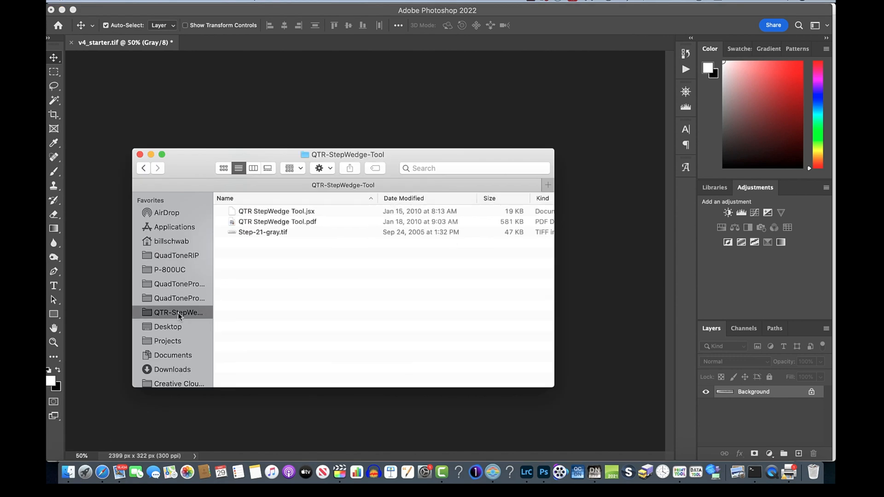
click(256, 233)
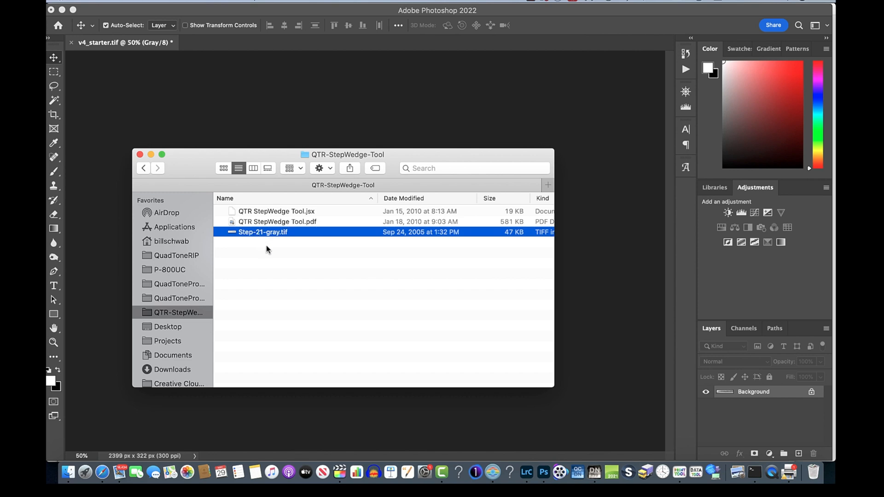
drag(231, 232, 543, 473)
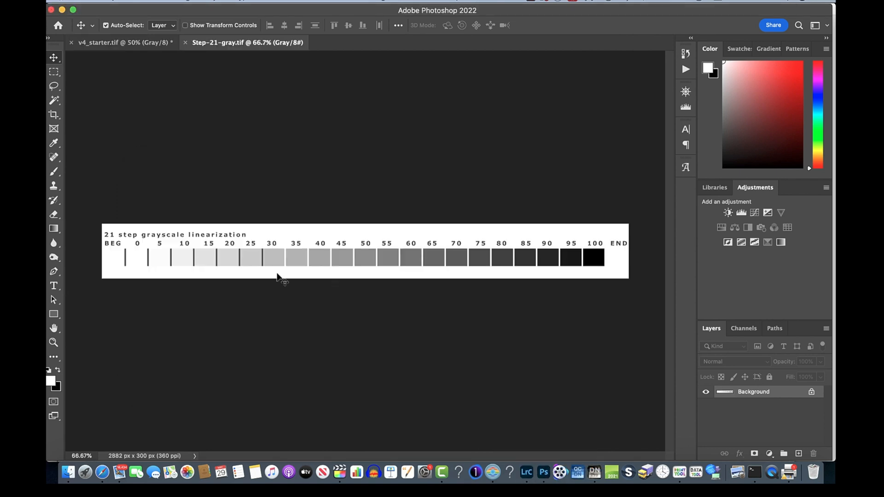
Compare the patches of the v4_starter.tif scan with the Step-21-gray.tif reference wedge, switching between both documents
click(154, 43)
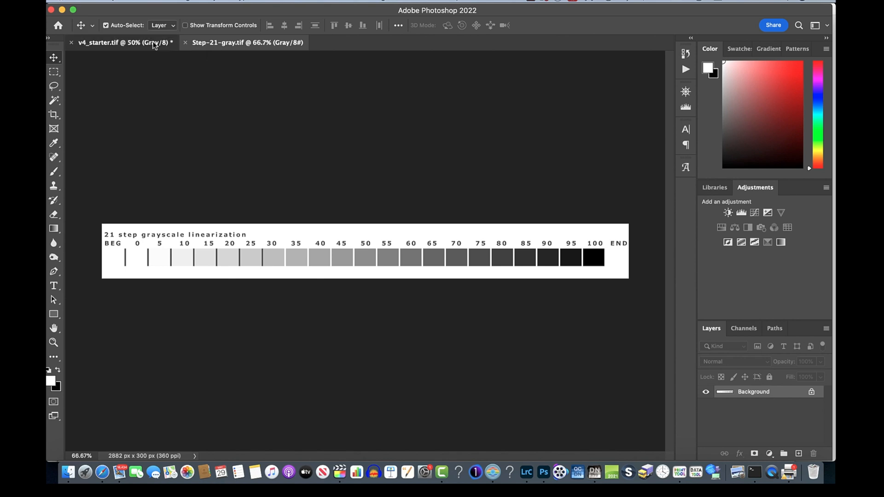
click(225, 47)
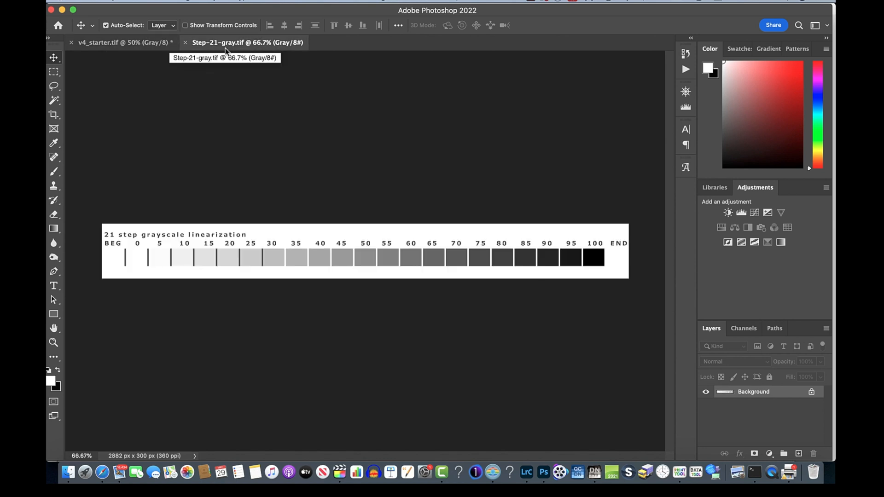
click(154, 43)
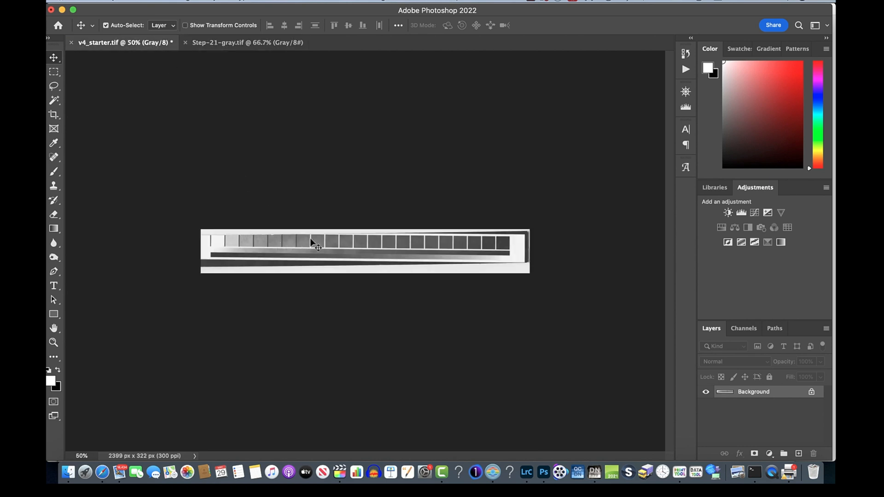
click(261, 43)
Marquee-select the scan's 21 patches and calibrate them with the QTR StepWedge Tool script, using Lab values 97 white, 54 middle gray and 11 black
click(54, 74)
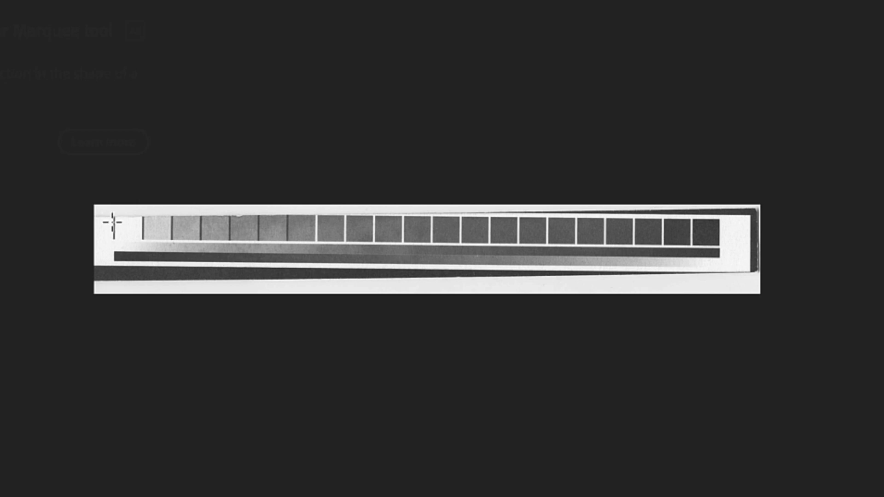
drag(118, 224, 719, 241)
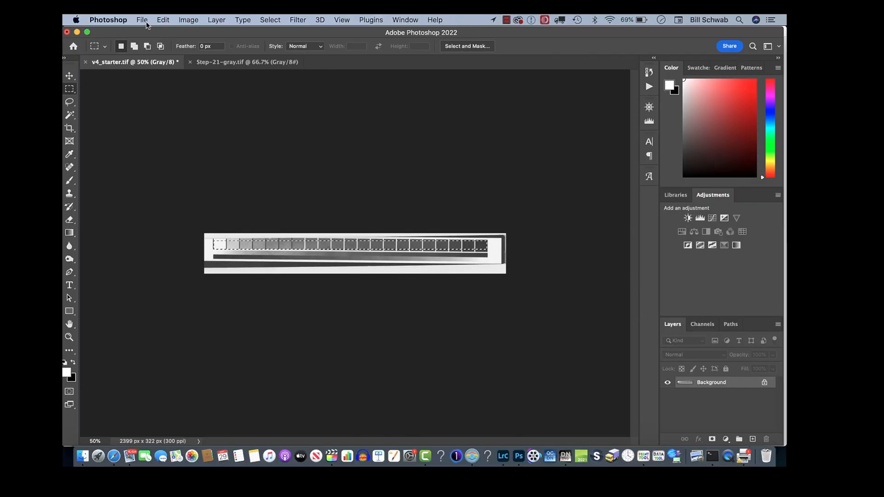
click(145, 20)
mouse_move(163, 261)
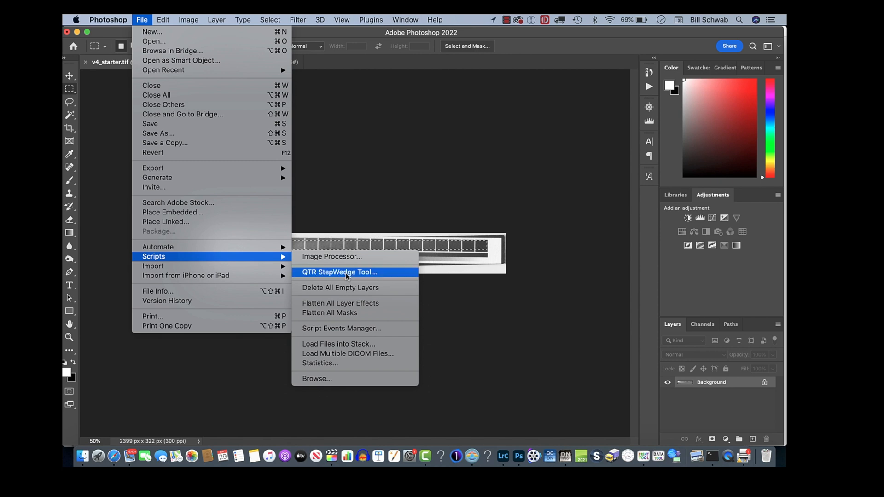
click(347, 276)
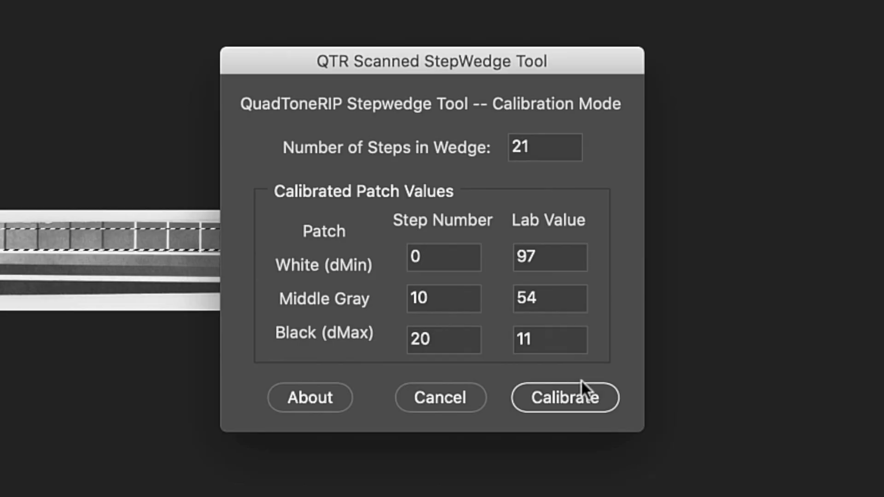
click(573, 396)
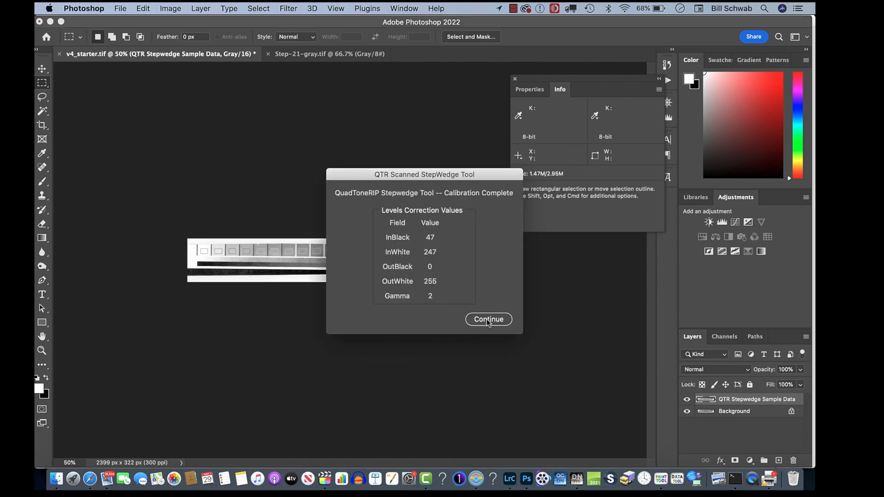
Finish the scan's calibration, then marquee-select the 21 patches of Step-21-gray.tif and calibrate them with QTR StepWedge Tool at Lab 97, 54 and 11
click(487, 319)
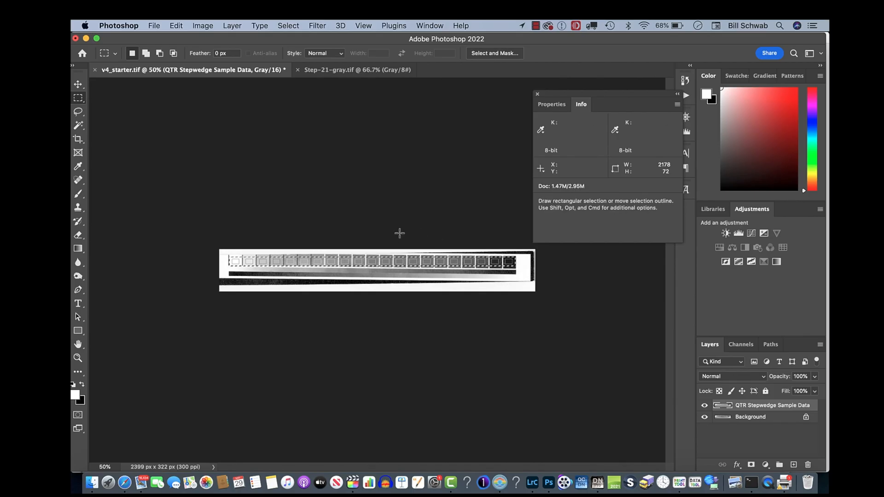
click(338, 72)
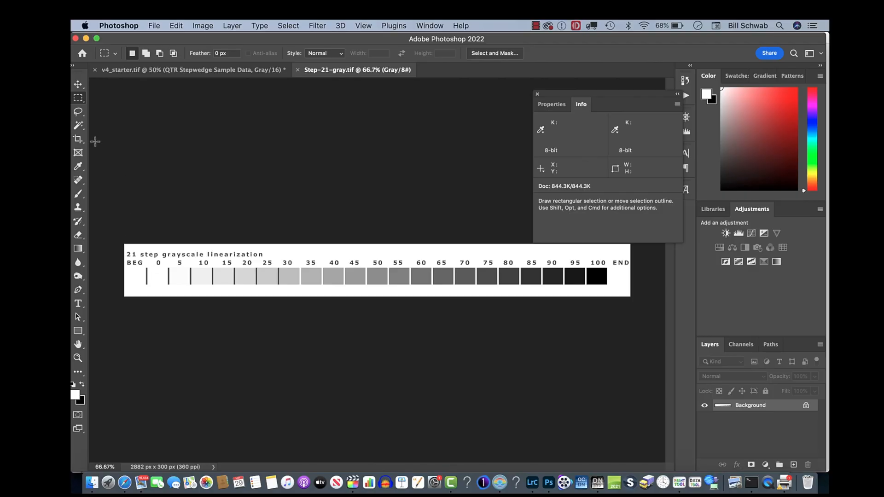
drag(146, 270, 606, 283)
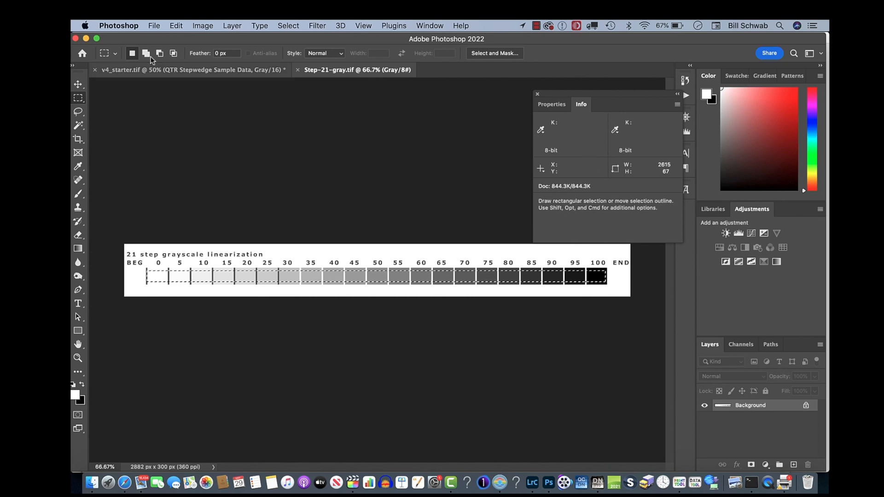
click(154, 27)
mouse_move(180, 274)
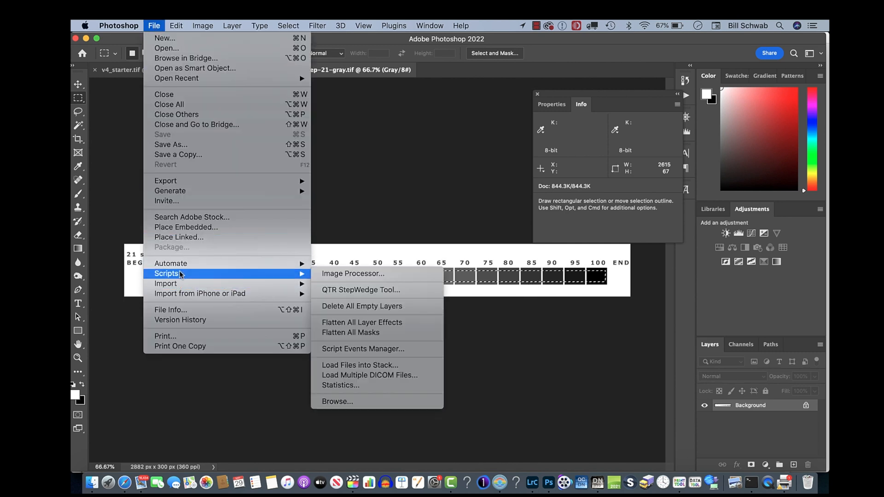
click(366, 291)
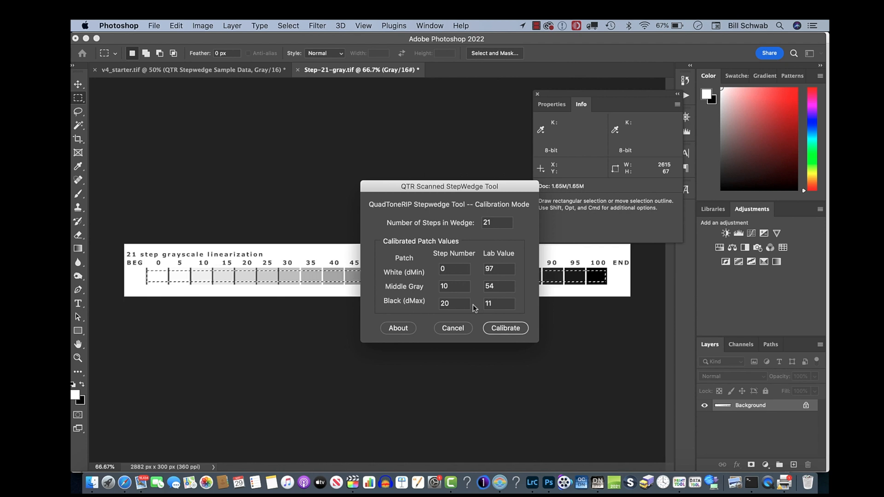
click(516, 331)
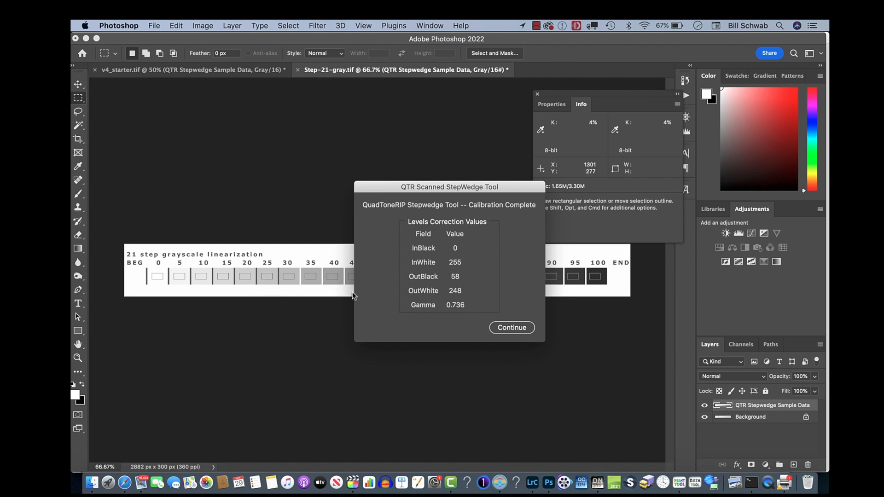
click(512, 328)
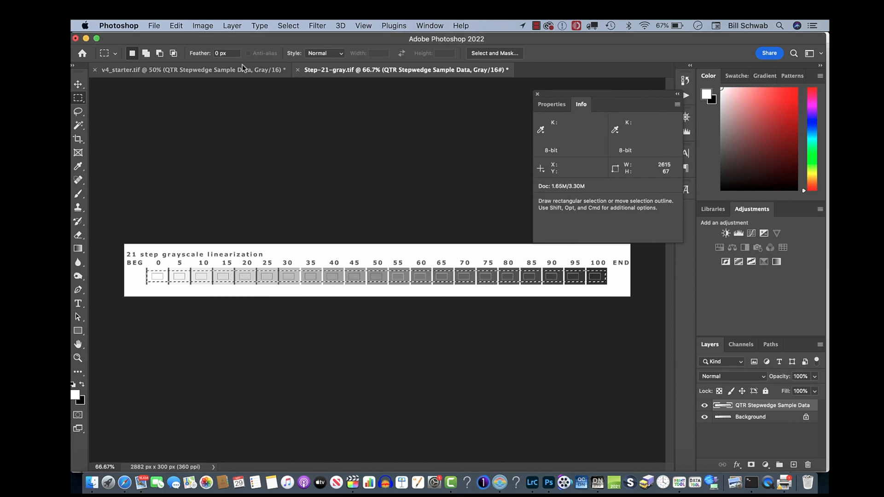
Read the 21 steps of the v4_starter.tif scan with the QTR StepWedge Tool script and look through the StepWedge data
click(240, 70)
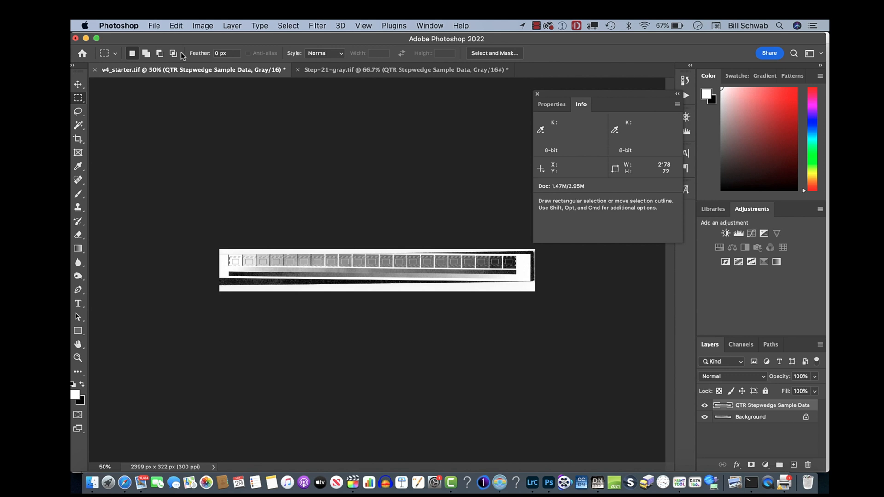
click(153, 26)
mouse_move(196, 184)
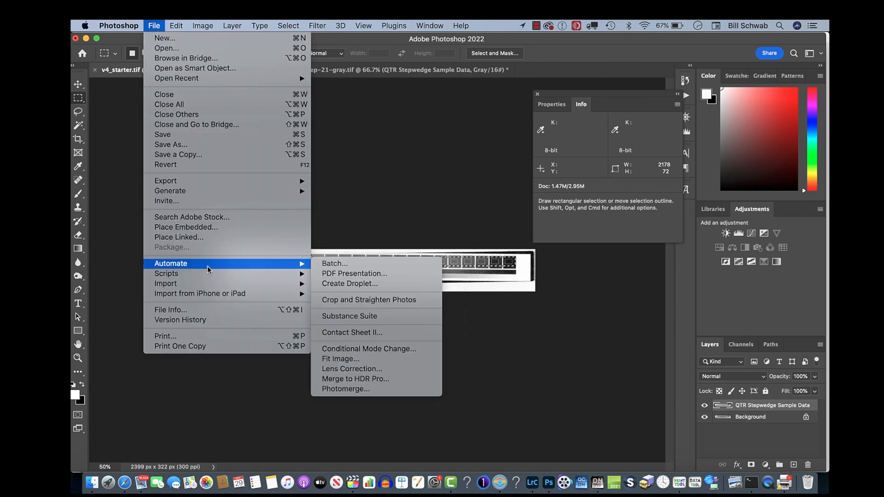
mouse_move(202, 273)
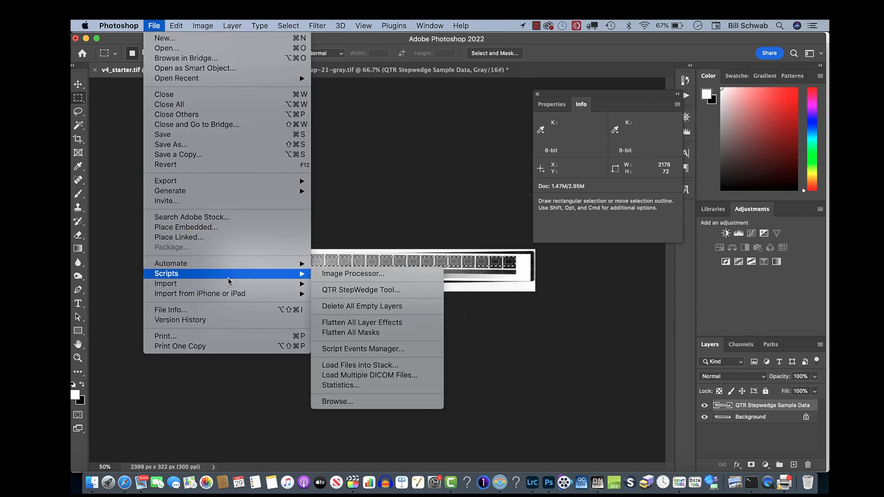
click(343, 290)
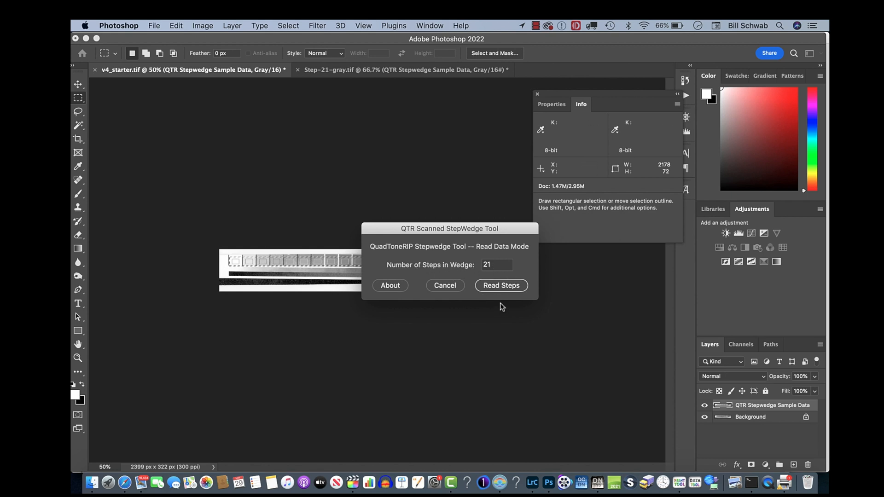
click(502, 286)
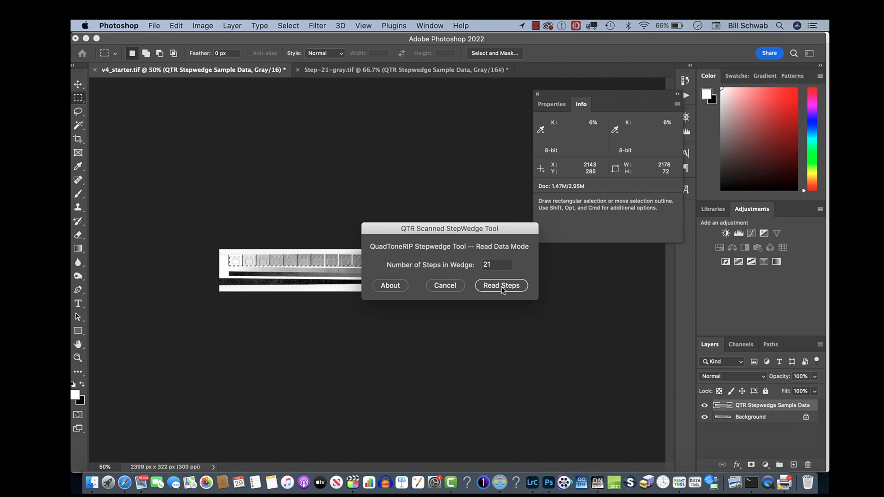
scroll(414, 271, down, 3)
scroll(414, 271, up, 3)
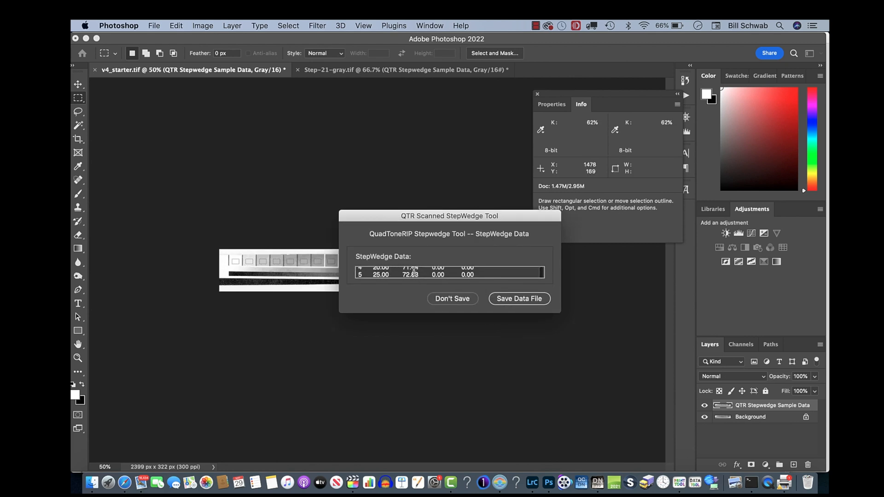
Save the StepWedge data as v4_starter.txt in the data files folder inside scans
click(526, 302)
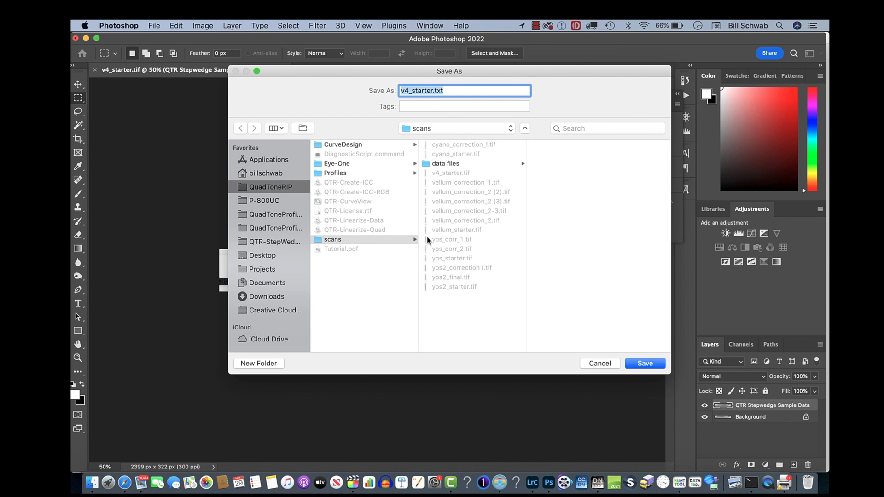
click(445, 164)
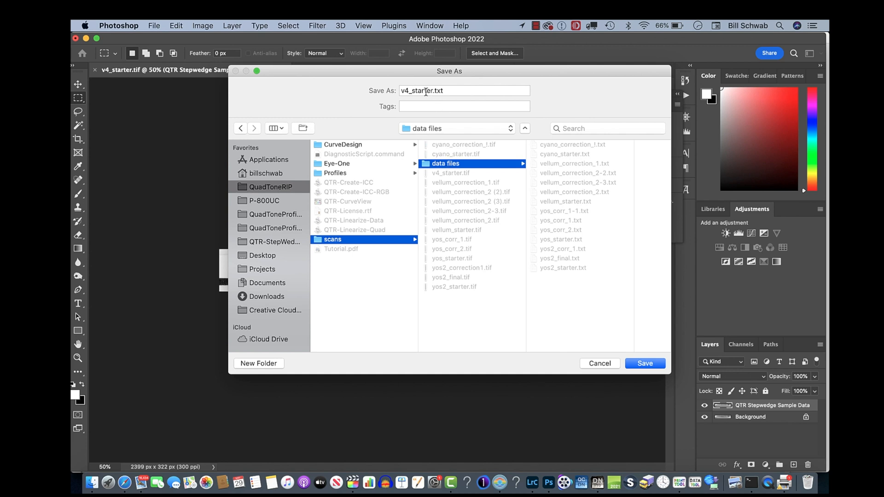
click(652, 367)
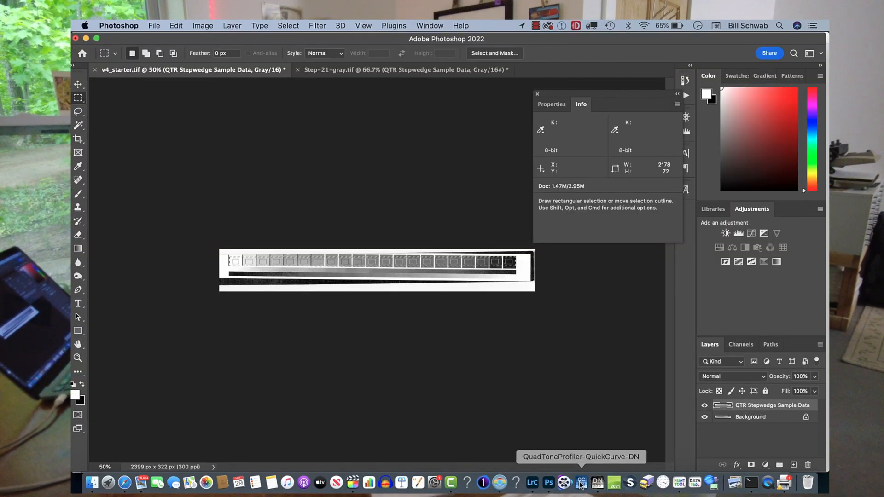
Switch to QuadToneProfiler-Pro-DN, close its Curve Setup window and open Gray Curve Linearization
click(597, 483)
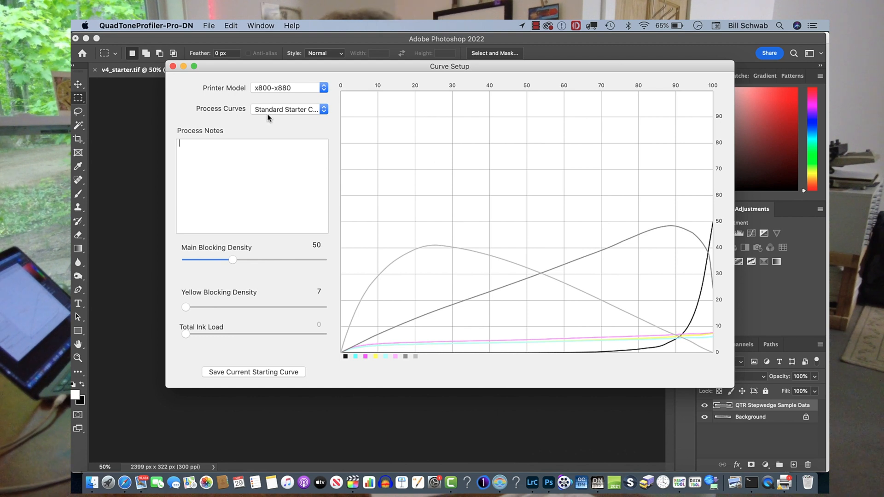
click(173, 67)
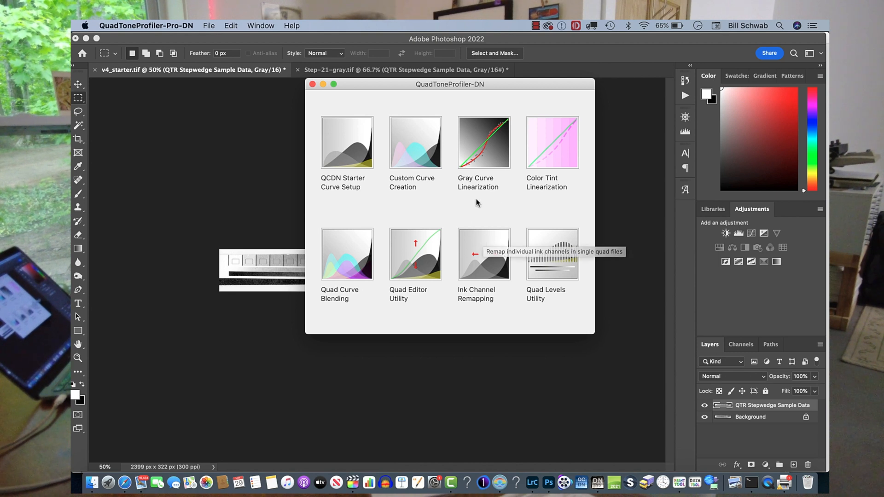
click(478, 165)
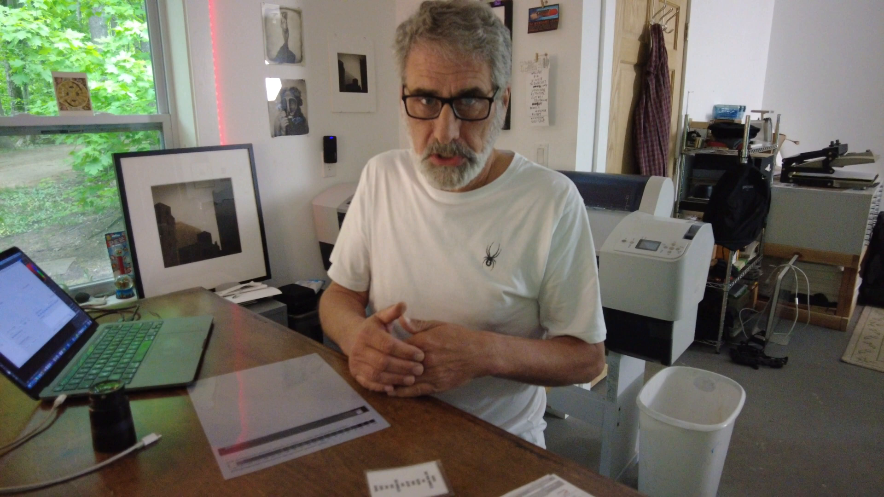
Load v4_starter.txt from the data files folder as the measurement file for the gray curve linearization
click(323, 275)
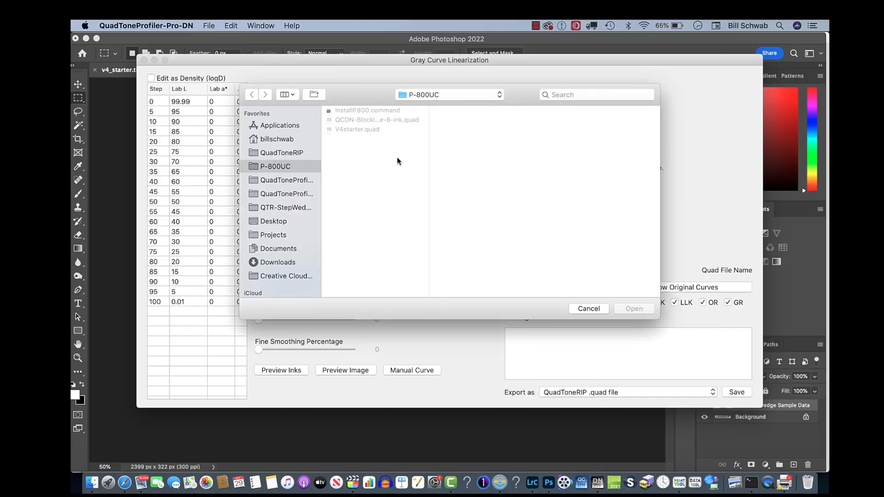
click(426, 95)
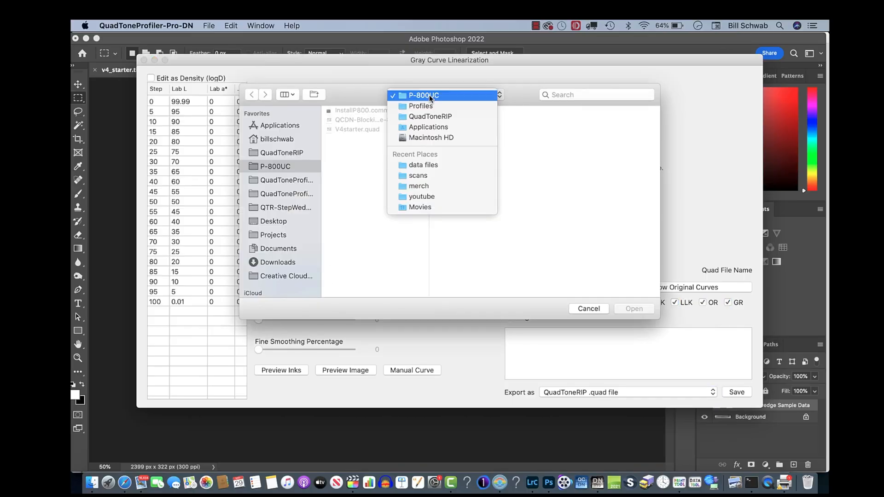
click(438, 165)
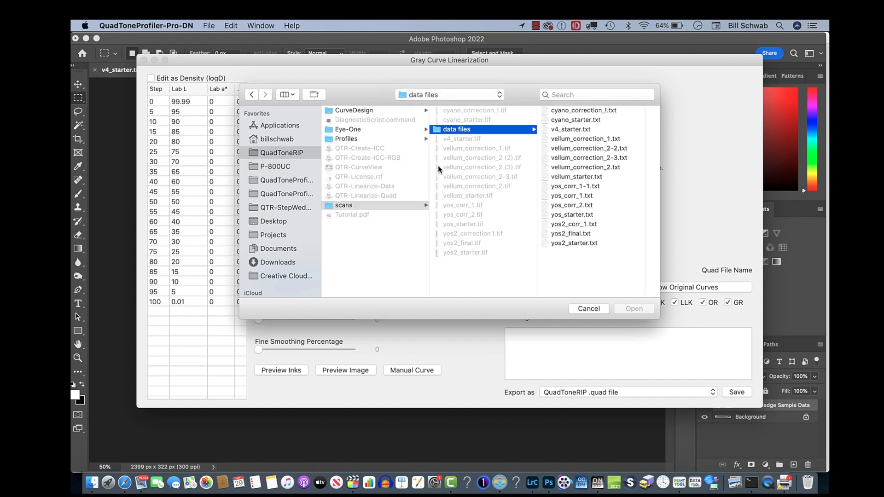
double_click(569, 129)
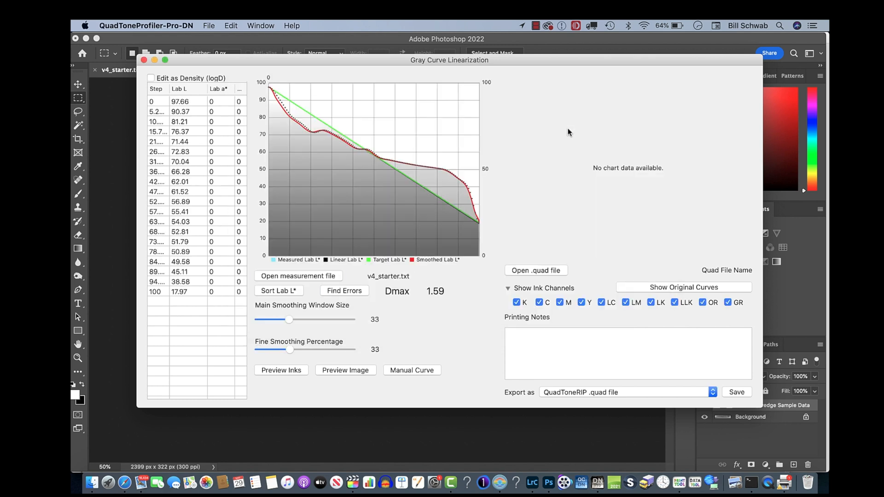
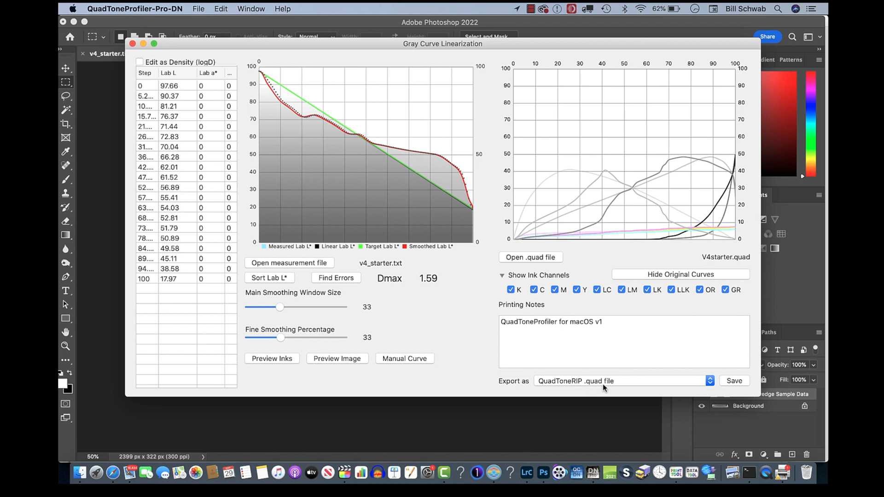
Export the linearized curve as the QuadToneRIP .quad file V4_correction_1 in the P-800UC folder
click(735, 381)
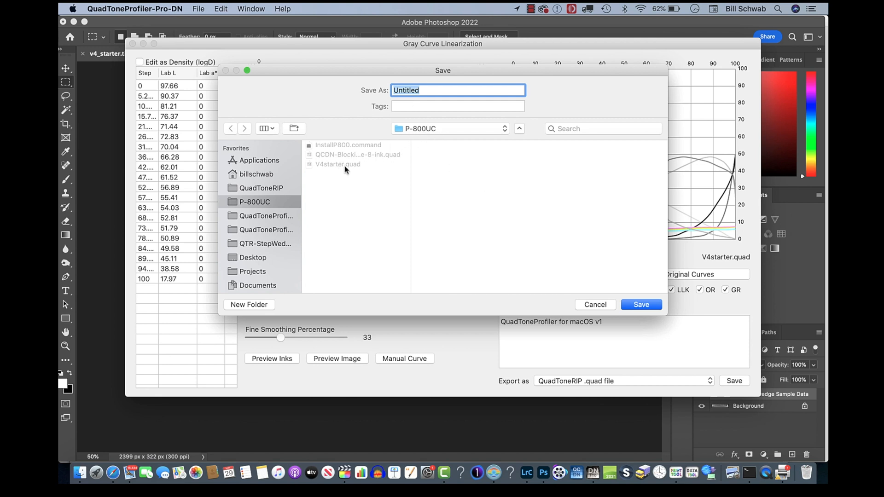
click(333, 165)
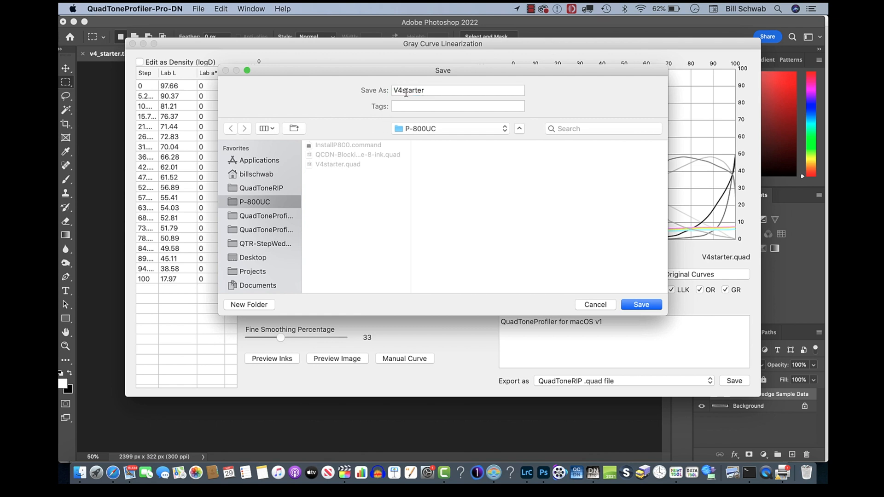
drag(403, 90, 427, 87)
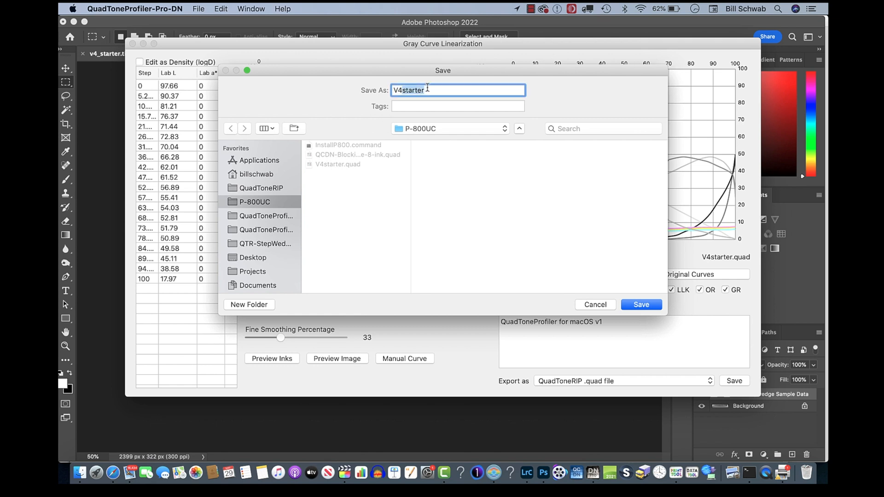
text(_)
click(647, 306)
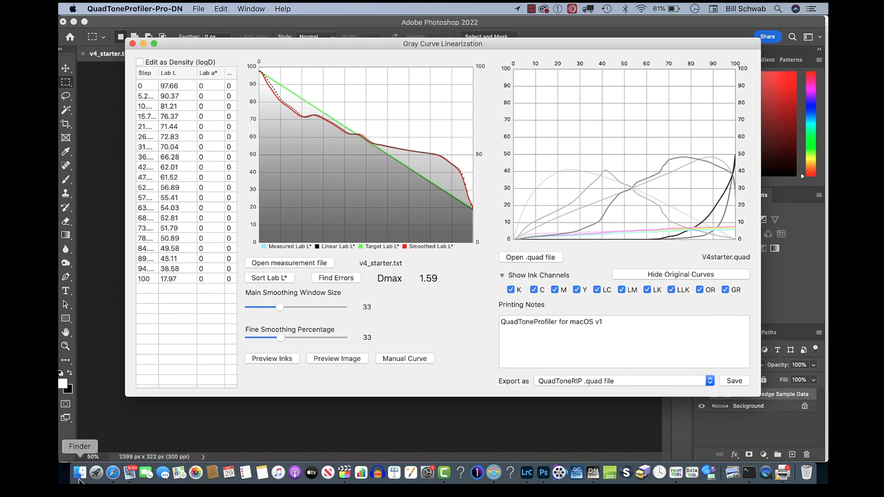
Switch to Finder and run InstallP800.command from the P-800UC folder to install the curves on the printer
click(80, 479)
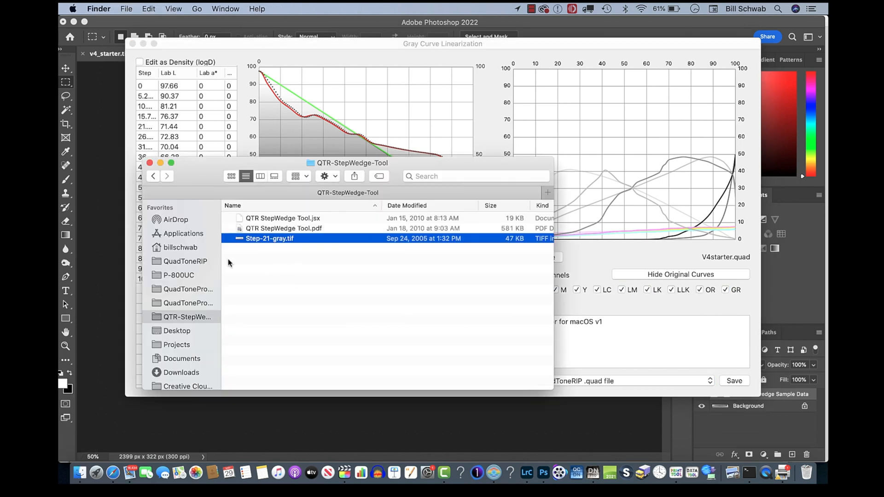
click(175, 278)
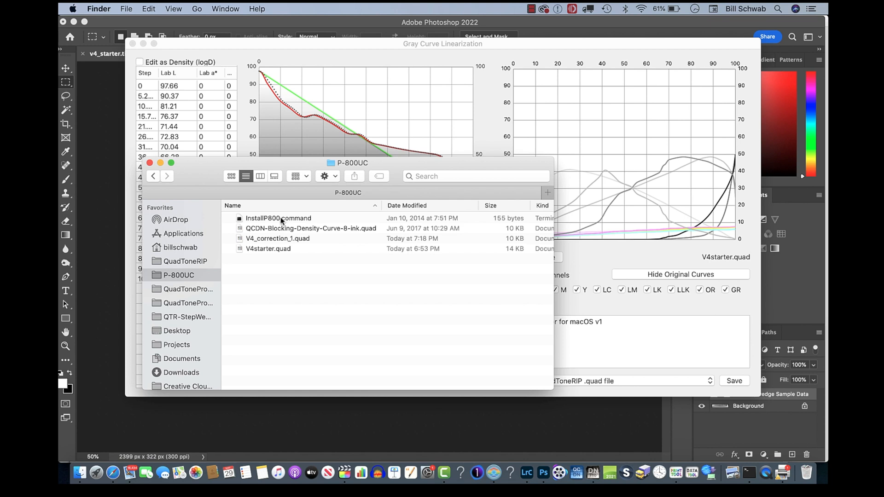
double_click(281, 219)
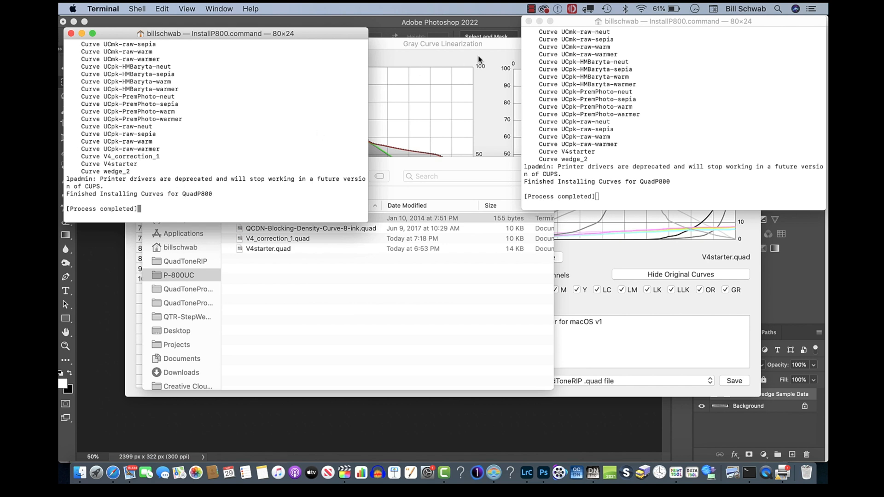
Look through the list of curves installed for QuadP800 in the Terminal output and close both InstallP800.command windows
click(528, 21)
scroll(161, 150, up, 15)
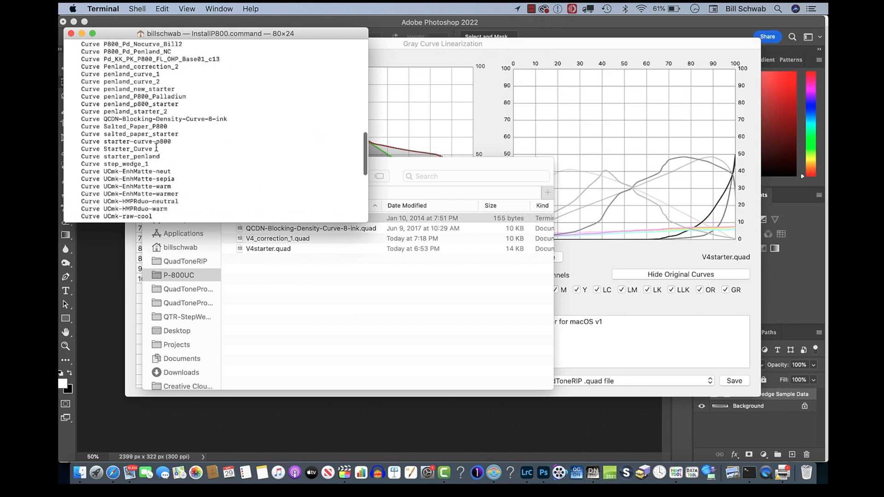
scroll(156, 146, down, 15)
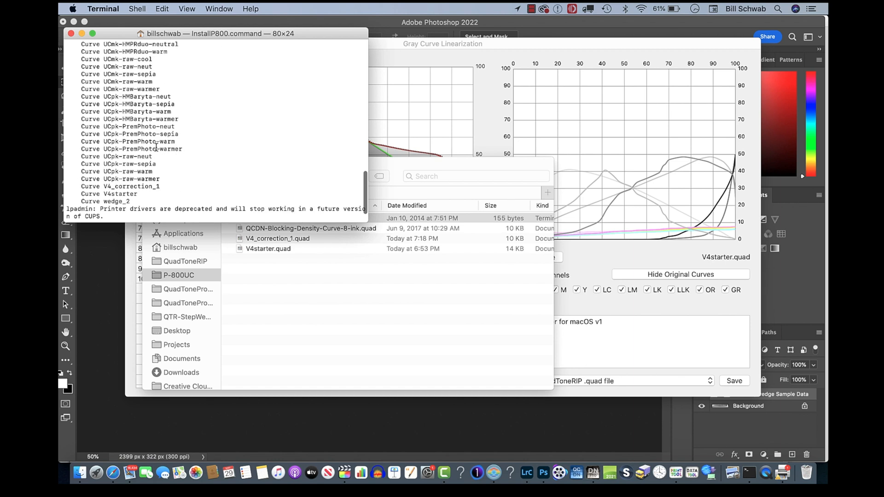
scroll(157, 148, up, 20)
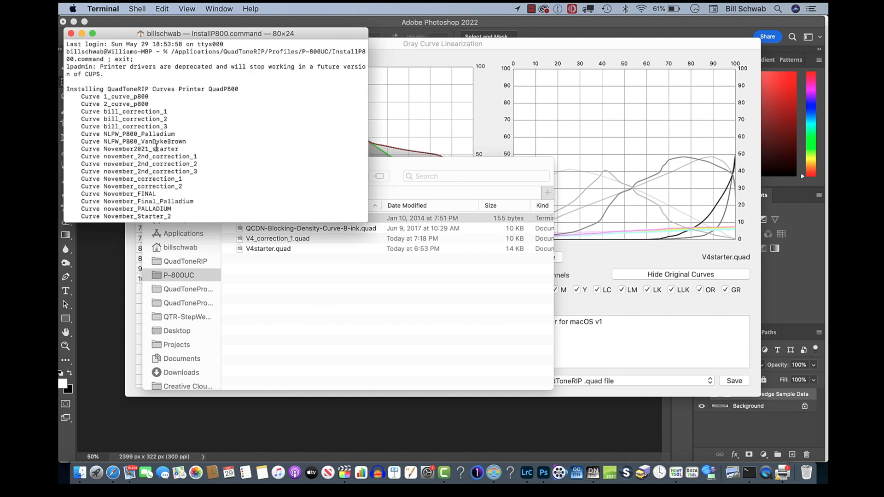
scroll(156, 147, down, 5)
scroll(156, 148, up, 5)
click(71, 34)
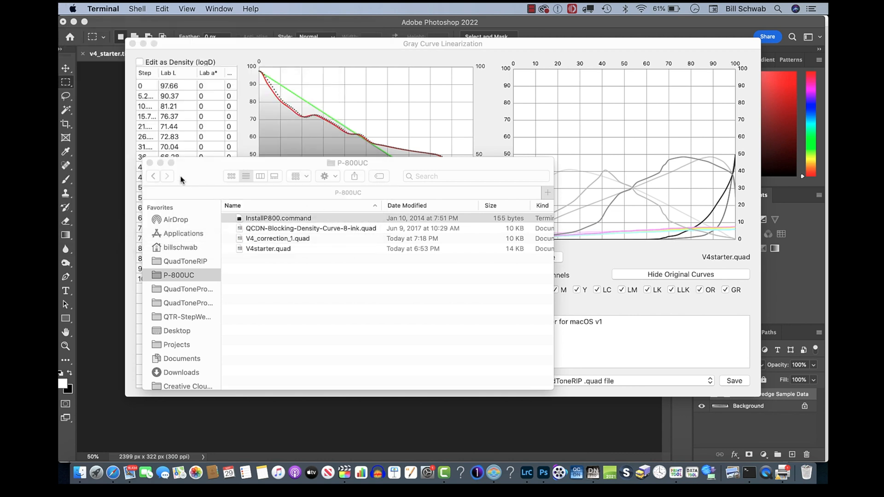
Close the P-800UC folder window, switch to Print-Tool and move the 21-Step Grayscale Negative to 3 inches from the page's upper edge
click(150, 163)
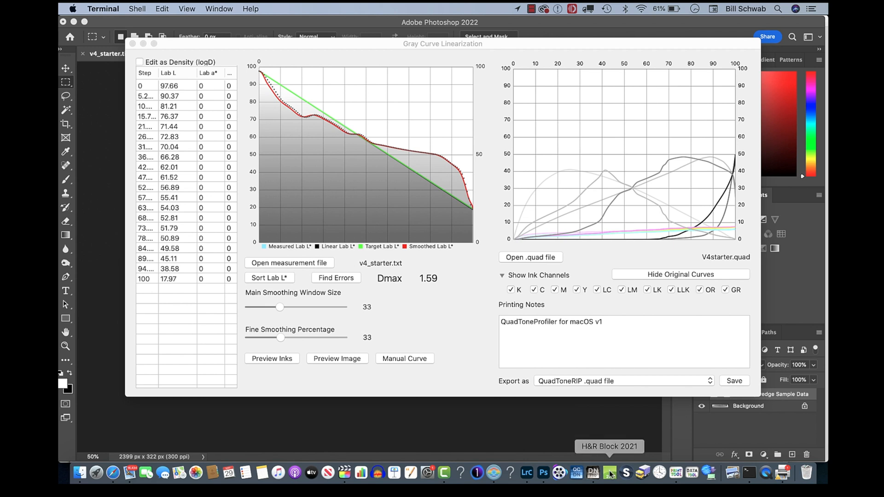
click(675, 475)
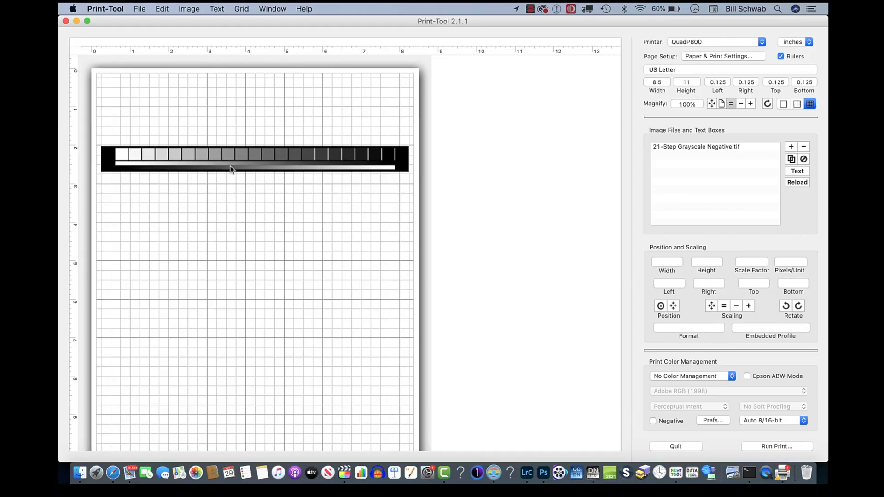
click(236, 153)
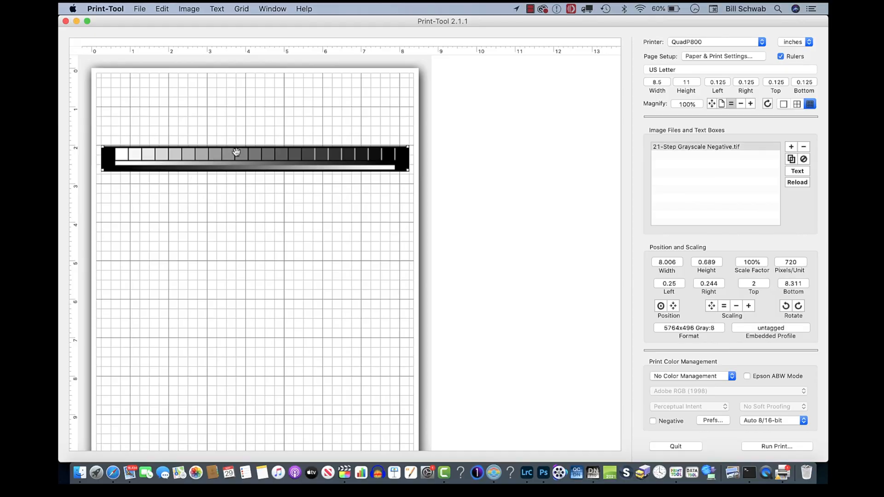
drag(236, 152, 237, 188)
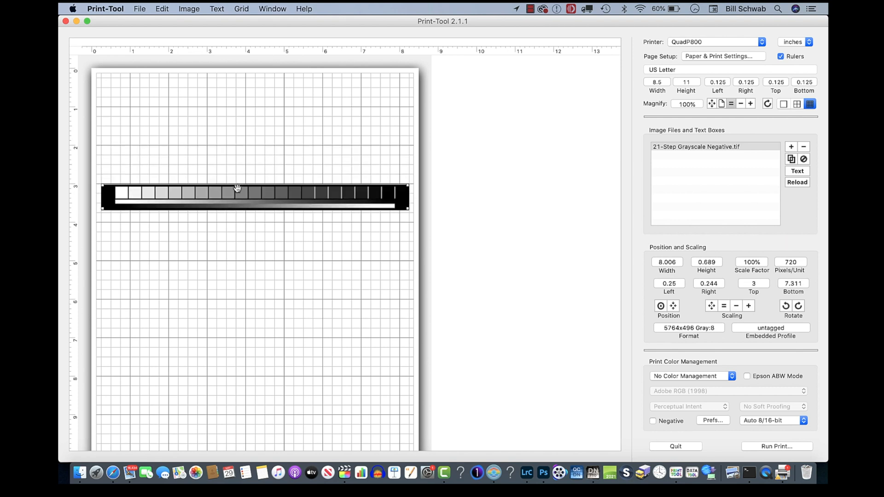
Start the print job for QuadP800 and set Curve 1 to V4_correction_1 in the QuadToneRIP options
click(768, 446)
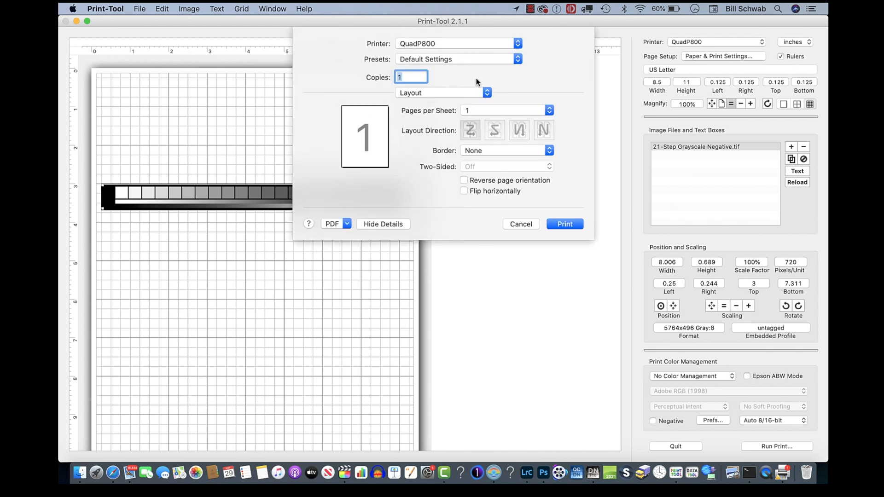
click(463, 95)
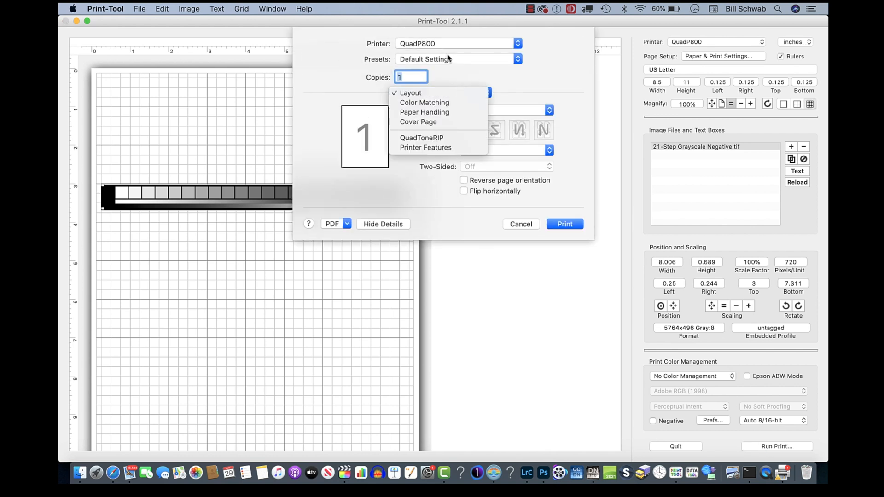
click(440, 138)
click(403, 139)
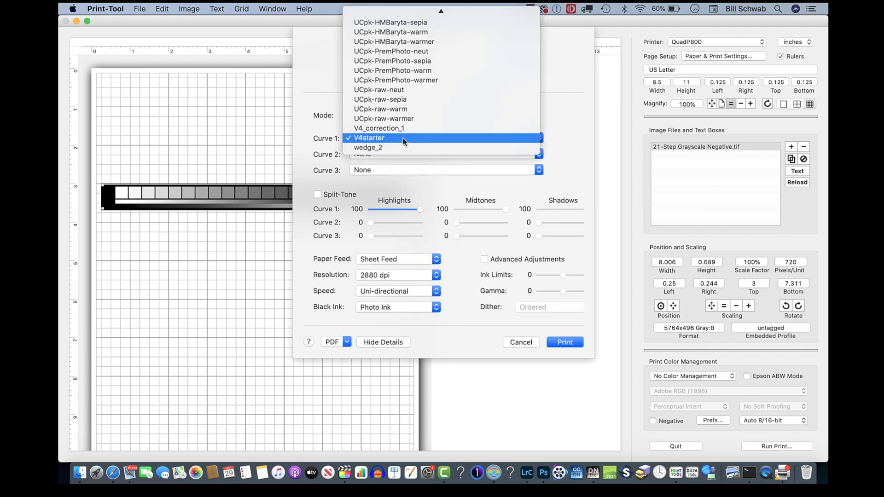
click(394, 129)
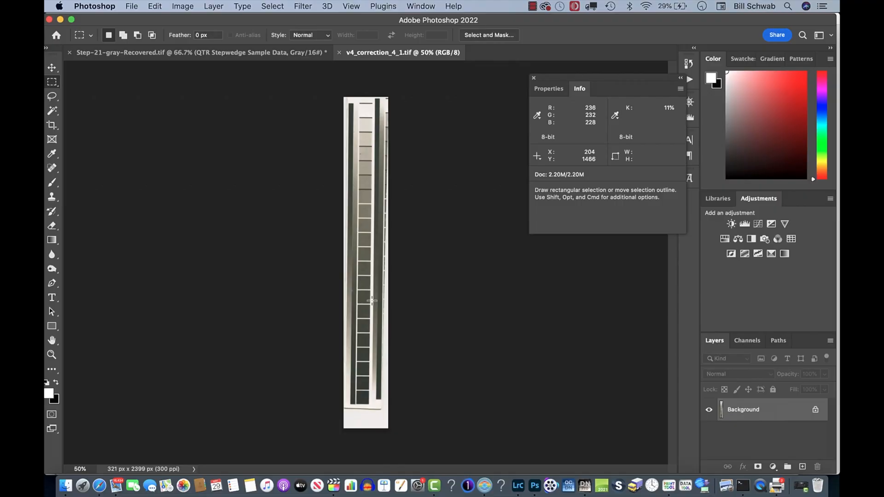
In Photoshop, rotate the v4_correction_4_1.tif scan 90° counter clockwise and convert it to grayscale
click(186, 9)
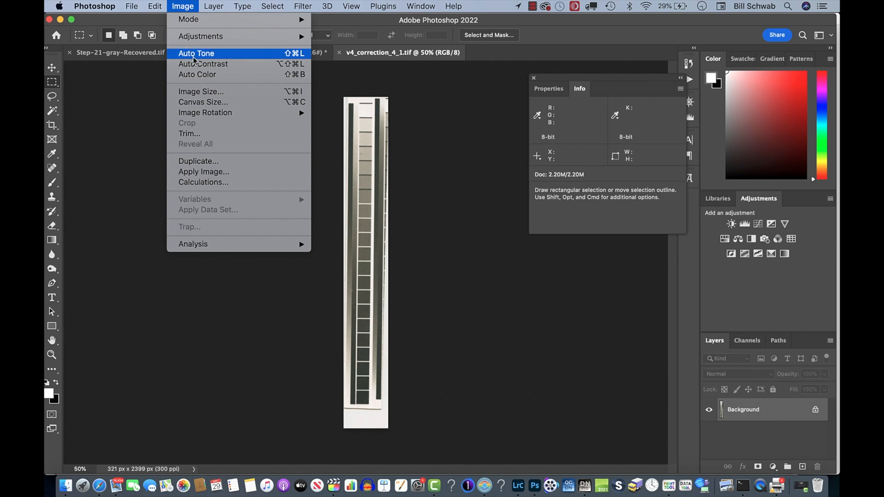
mouse_move(208, 116)
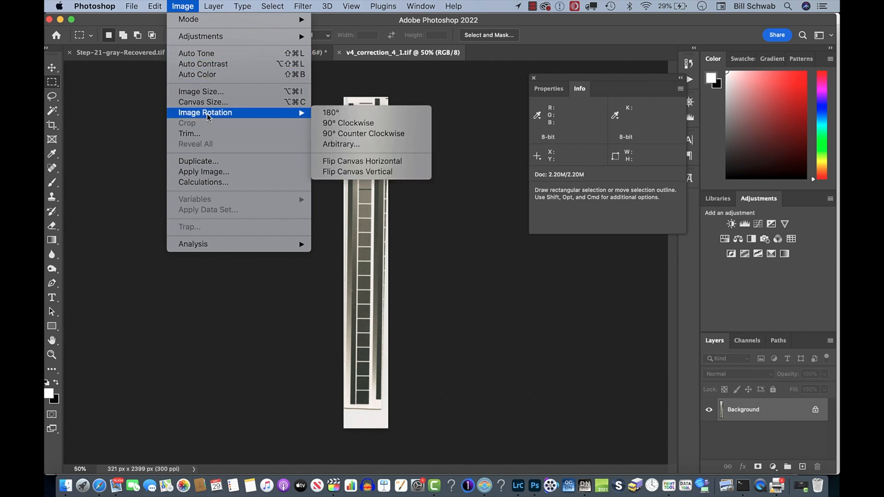
click(364, 137)
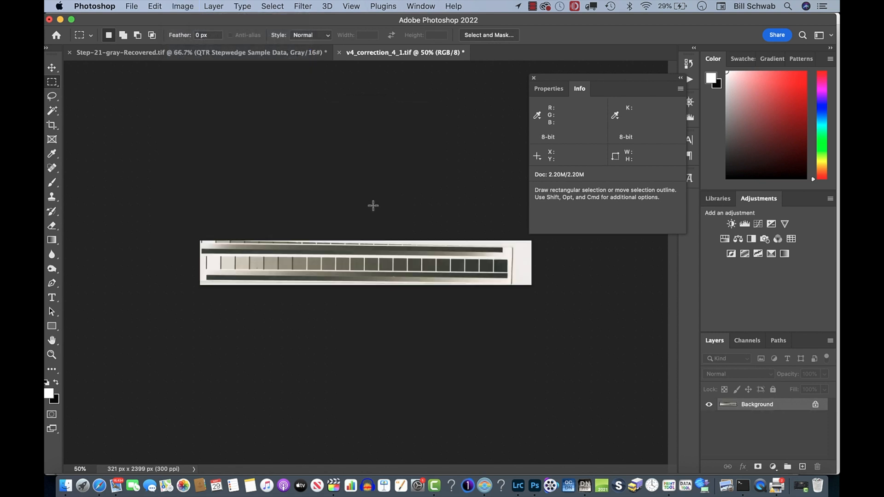
click(183, 9)
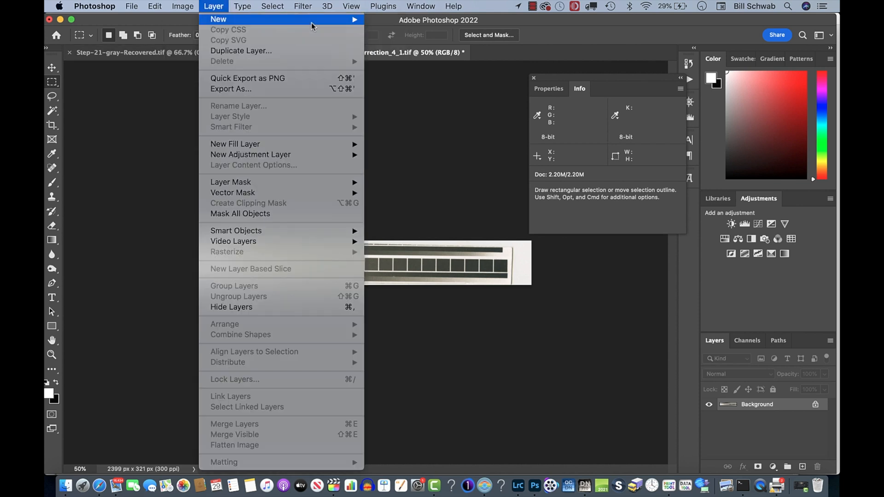
mouse_move(198, 19)
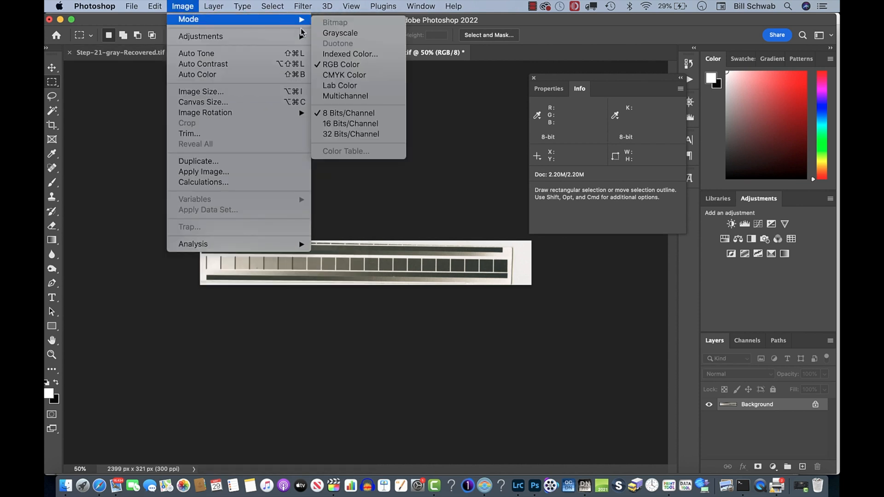
click(344, 34)
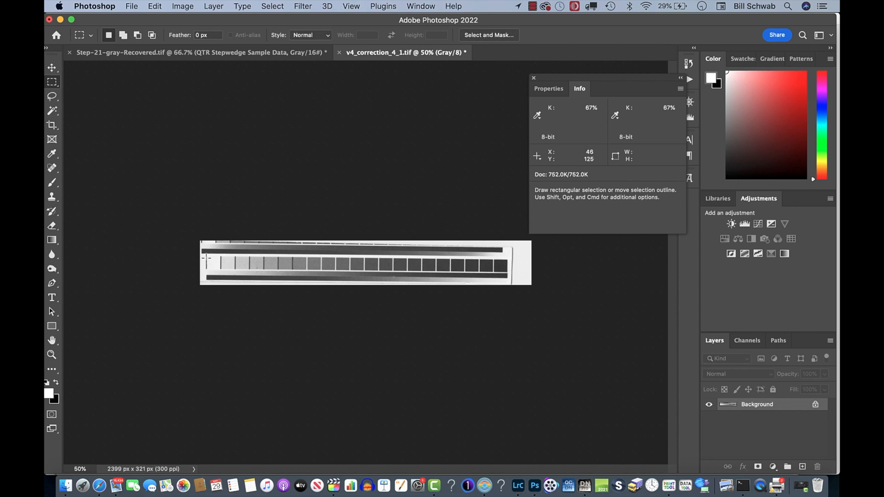
Make a rectangular selection of about 2178 × 73 px around the row of 21 gray patches in the scan
drag(207, 258, 493, 273)
click(402, 254)
drag(252, 275, 488, 278)
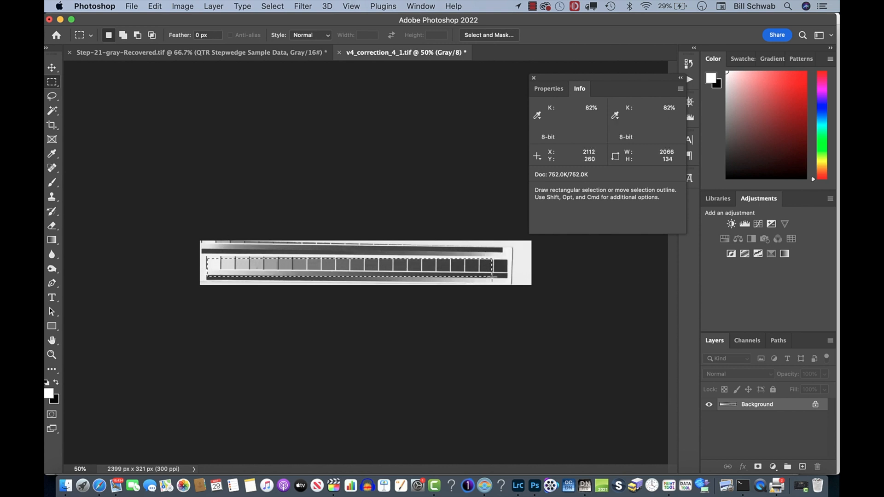
click(398, 269)
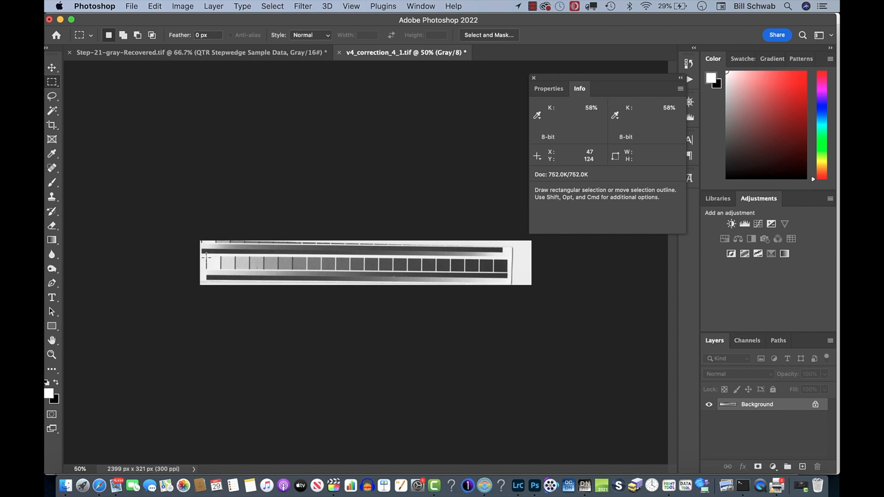
drag(287, 272, 509, 271)
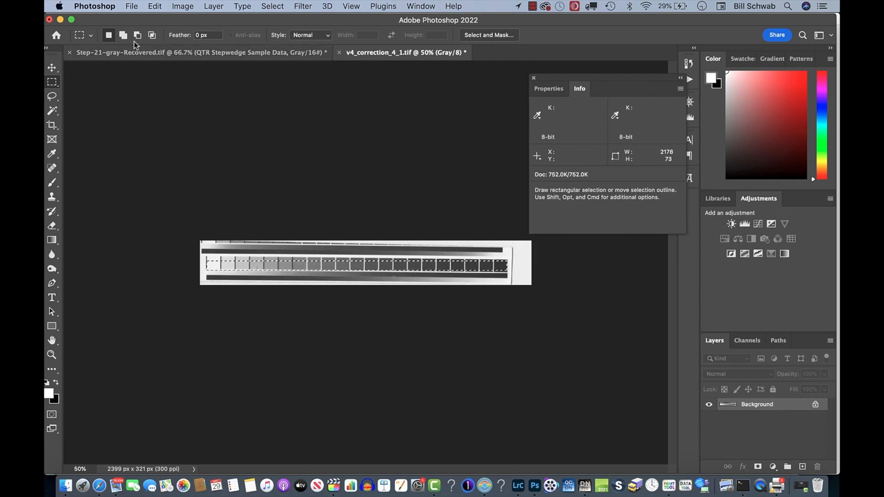
Calibrate the selected patches with the QTR StepWedge Tool, using 21 steps and Lab values 97, 54 and 11
click(134, 6)
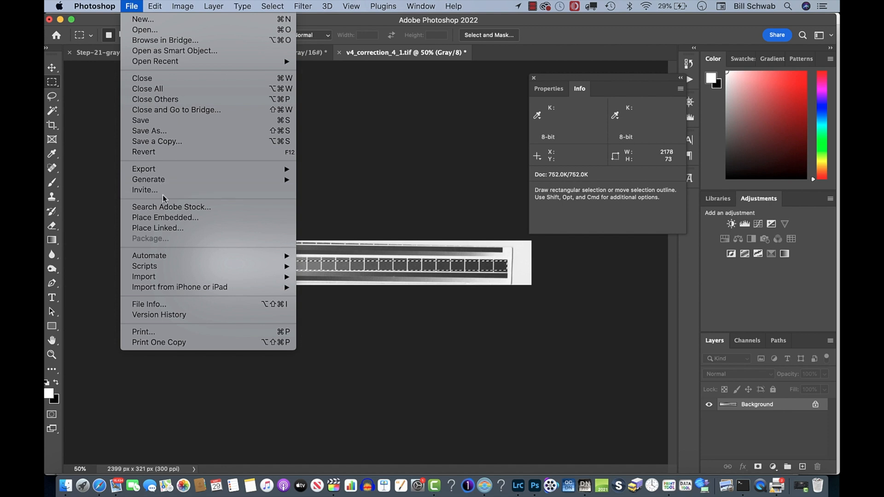
mouse_move(178, 269)
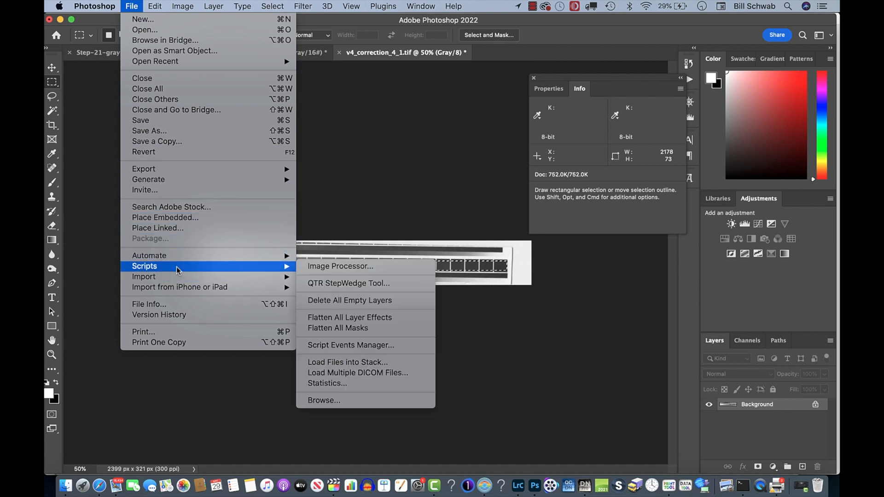
click(313, 285)
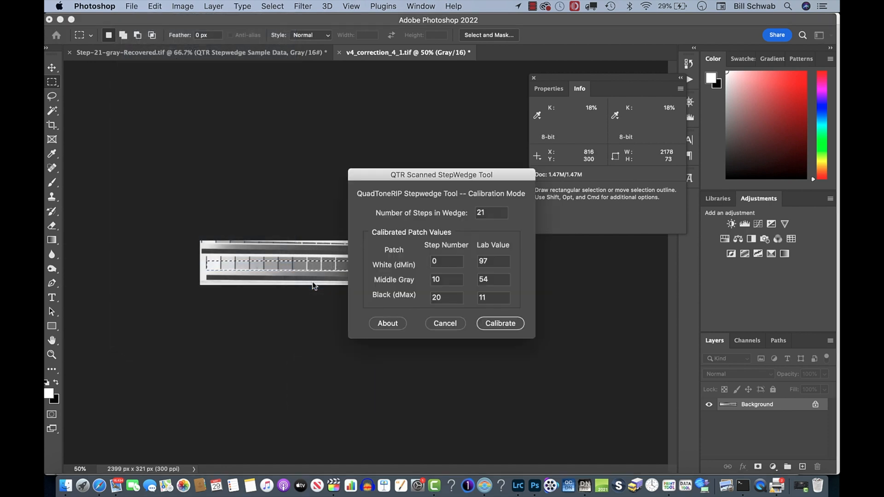
click(502, 324)
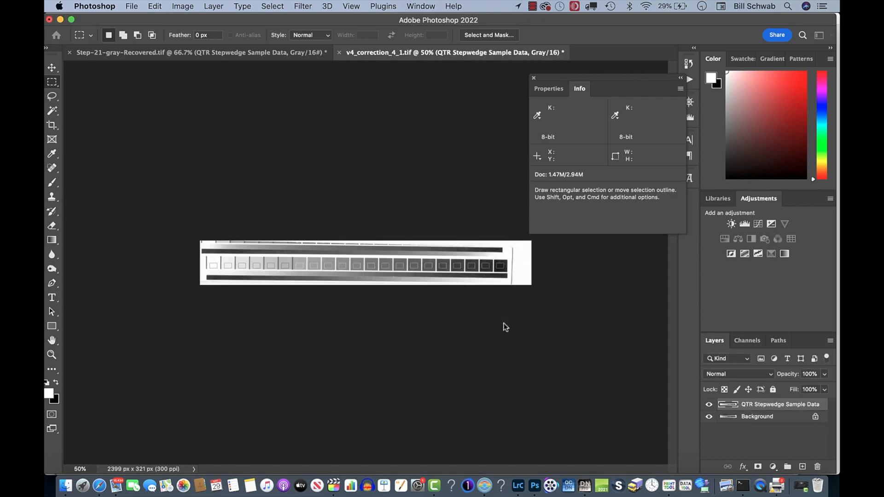
click(515, 323)
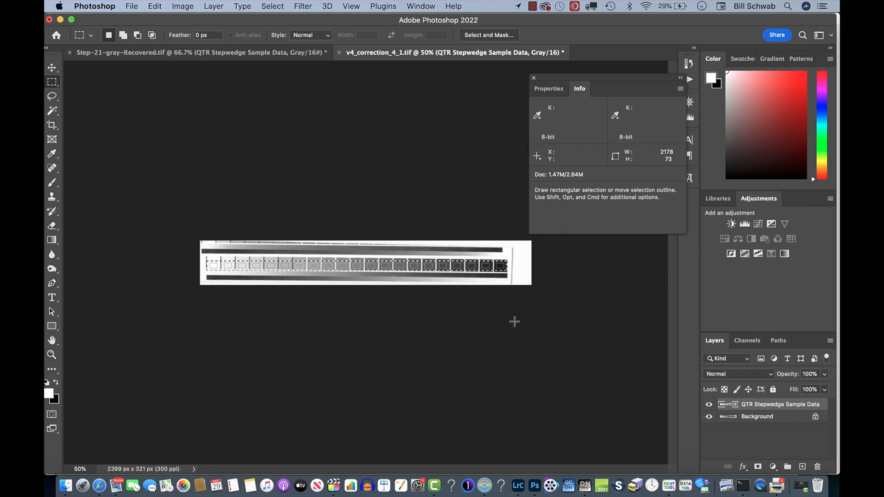
In Step-21-gray-Recovered.tif, delete the QTR Stepwedge Sample Data layer and recalibrate the 21-step wedge with Lab values 97, 54 and 11
click(264, 53)
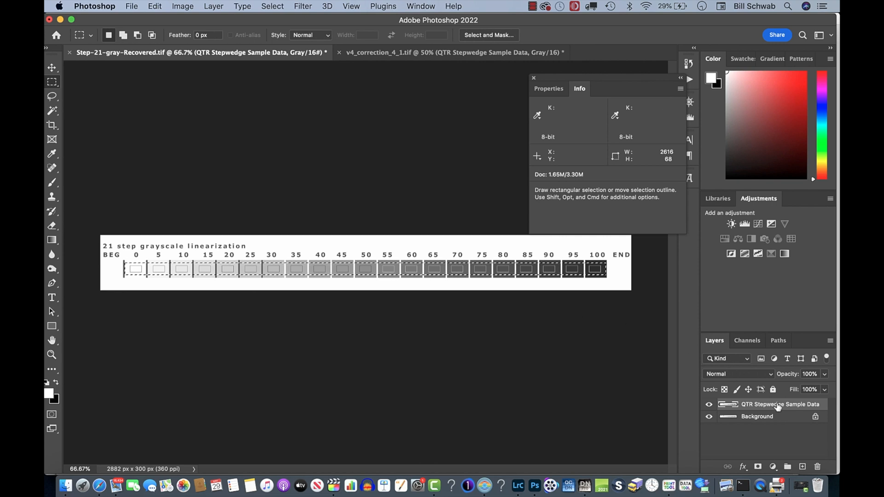
drag(774, 405, 819, 467)
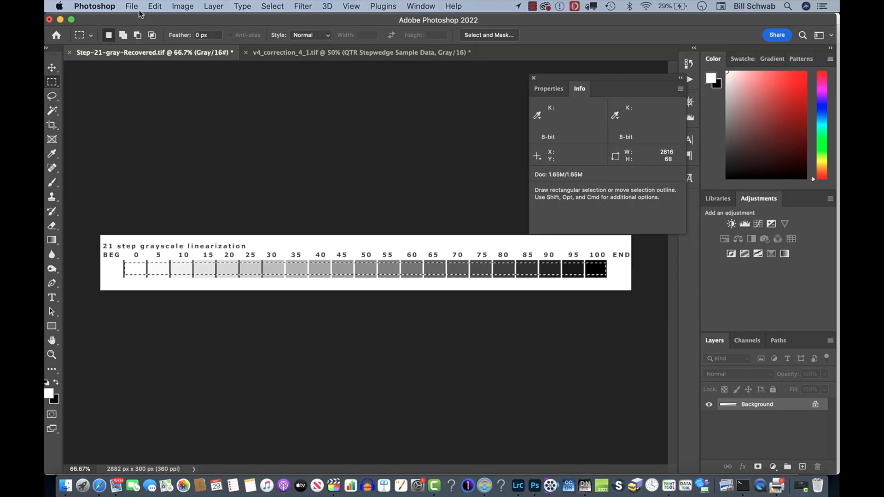
click(135, 7)
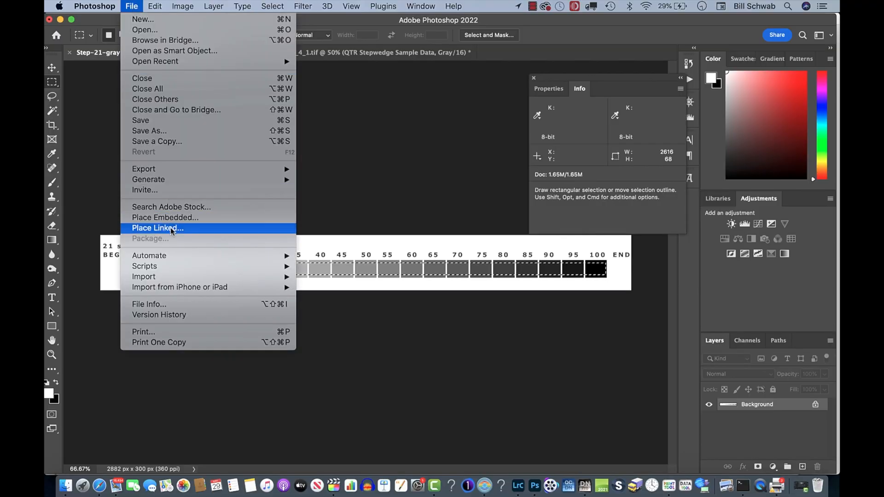
mouse_move(178, 266)
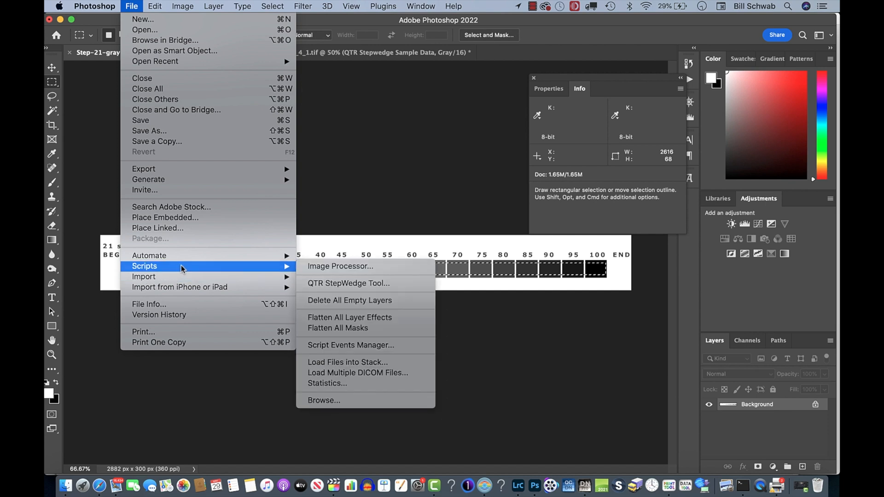
click(333, 284)
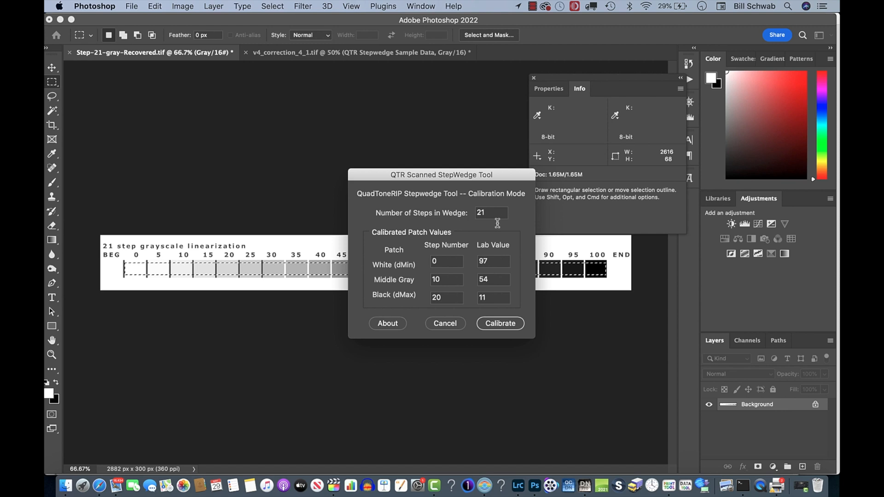
click(501, 324)
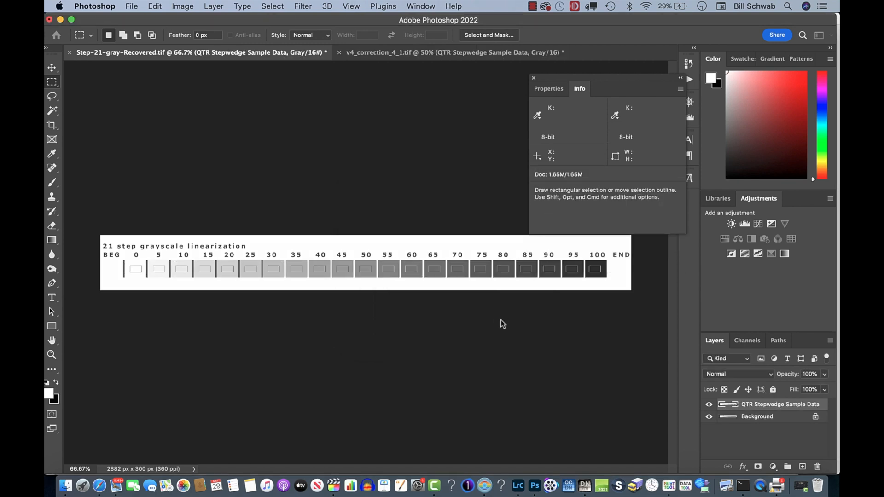
click(507, 323)
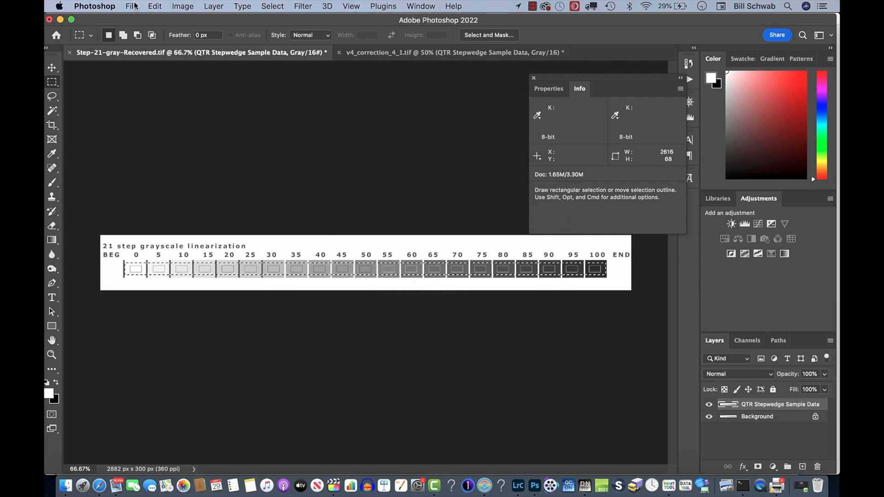
Return to v4_correction_4_1.tif and read its 21 steps with the QTR StepWedge Tool
click(132, 6)
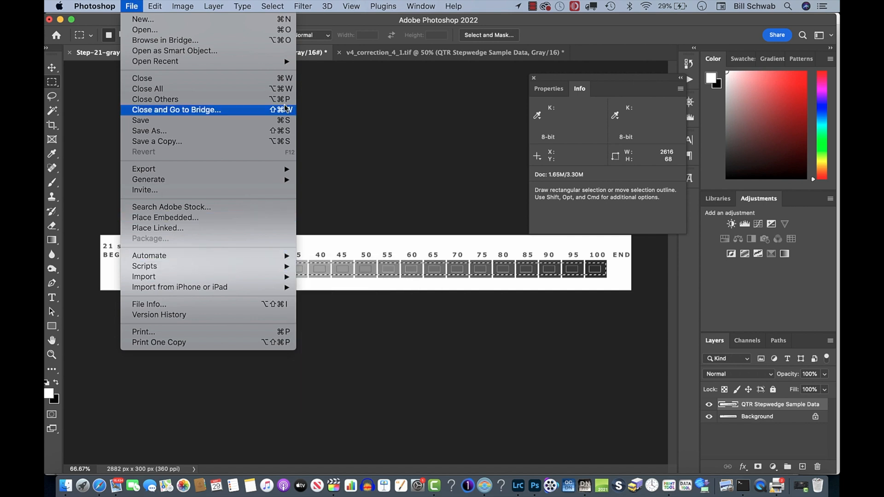
click(363, 111)
click(361, 53)
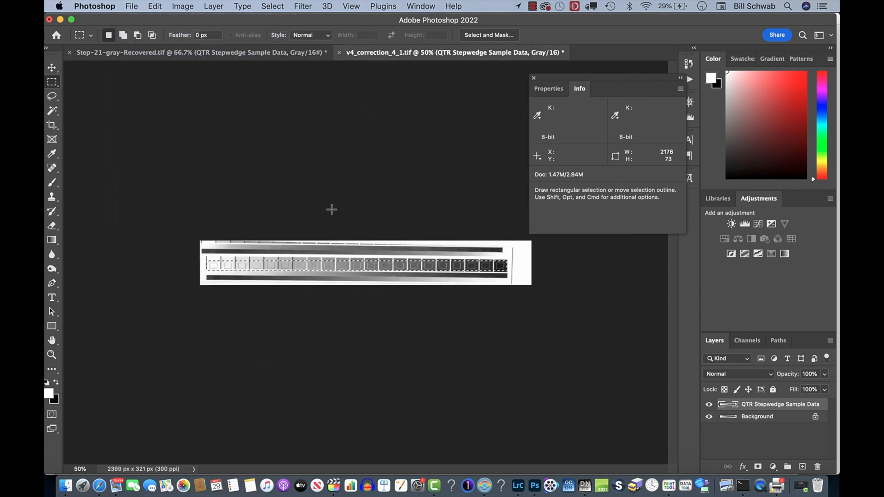
click(133, 6)
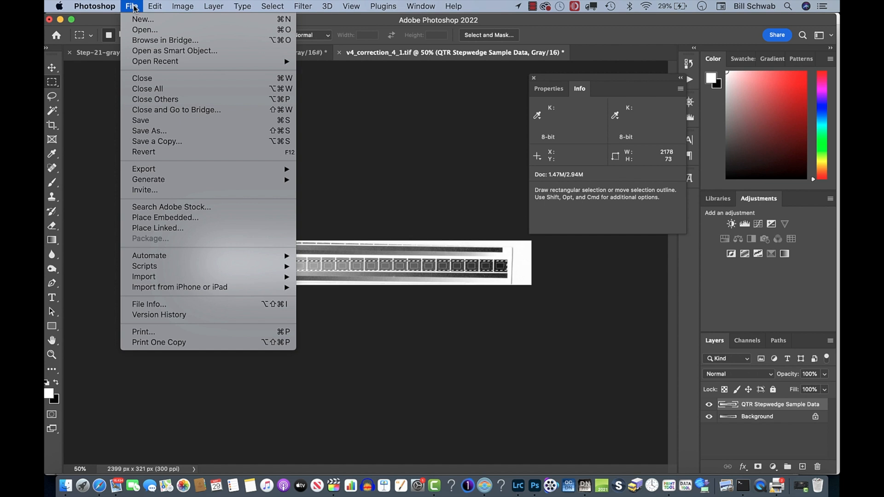
mouse_move(186, 266)
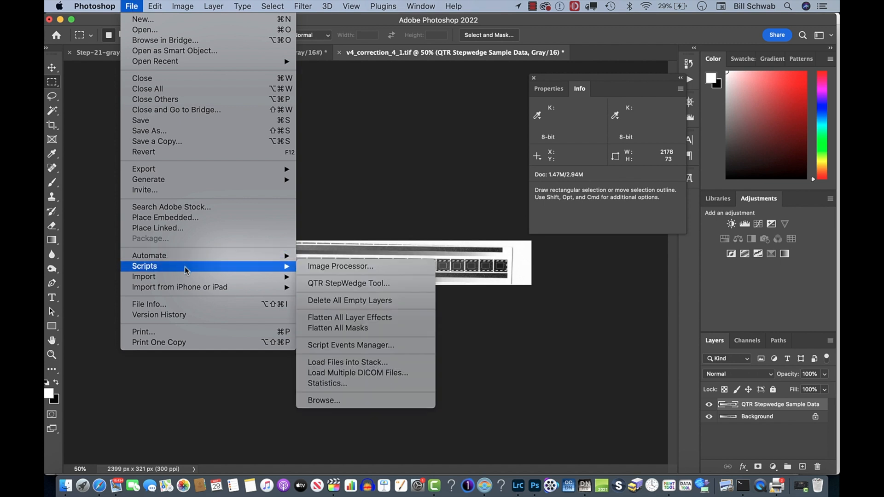
click(346, 284)
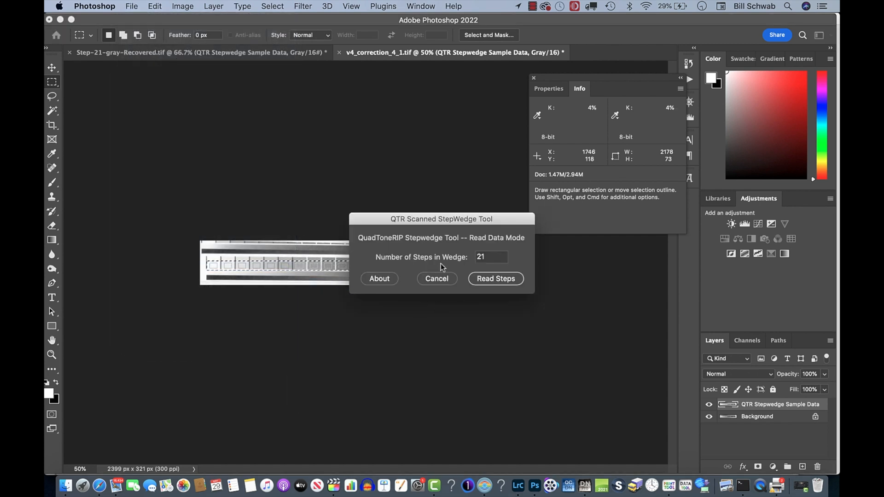
click(495, 279)
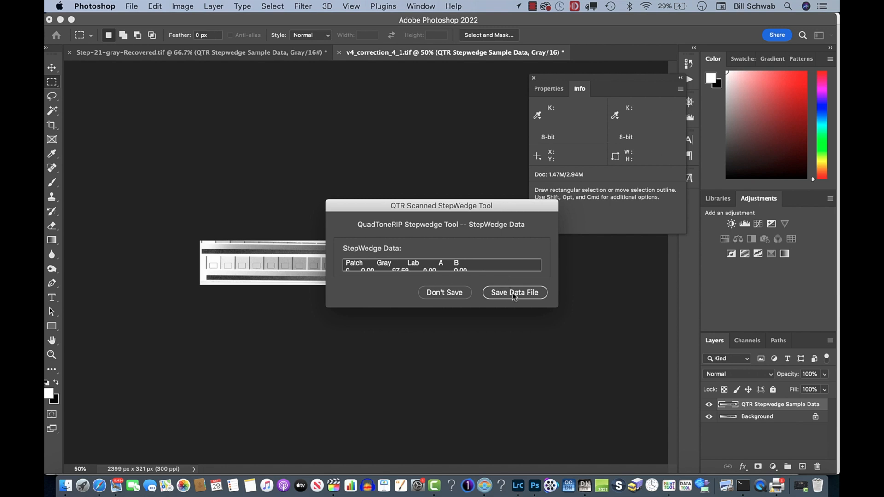
Save the StepWedge data as v4_correction_1.txt in the data files folder, replacing the existing file
click(513, 293)
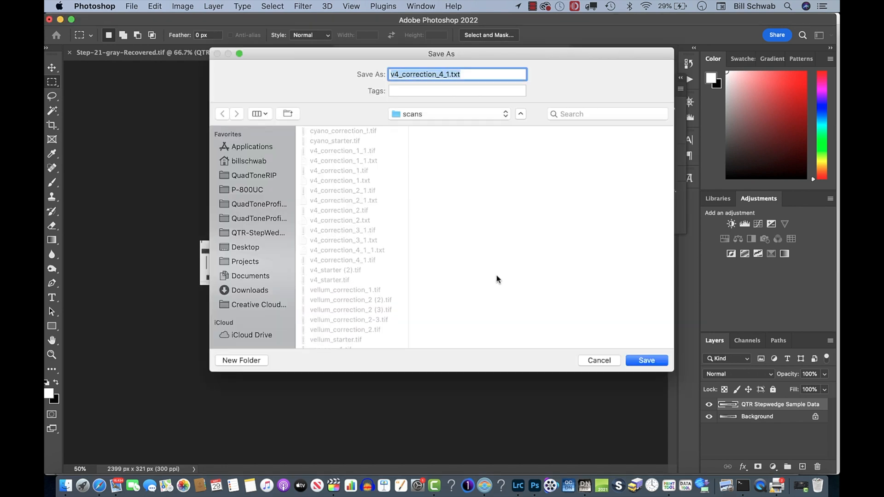
click(431, 114)
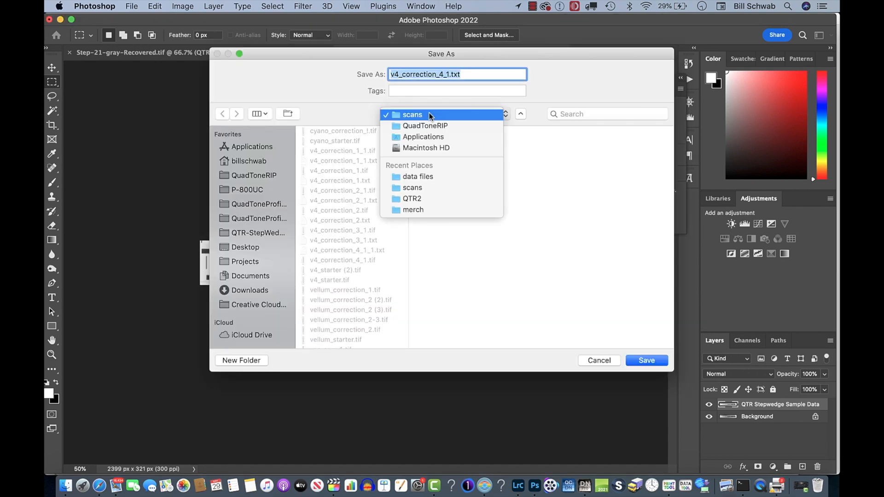
click(431, 177)
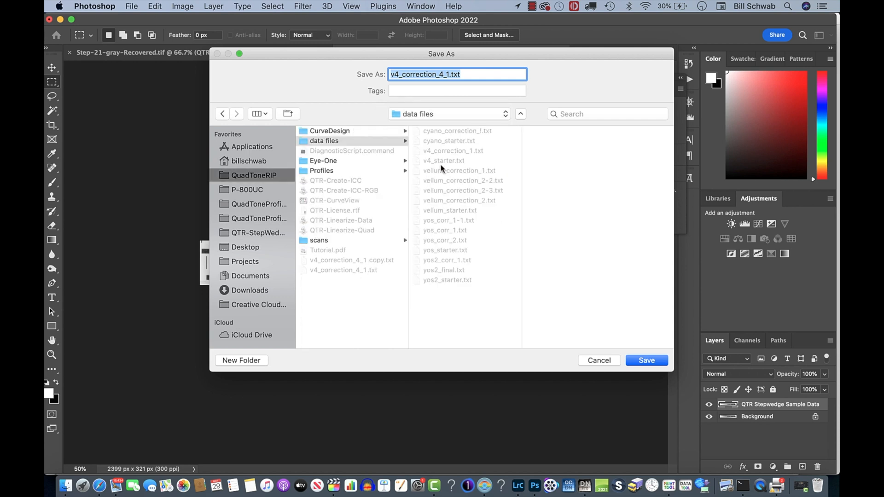
click(440, 152)
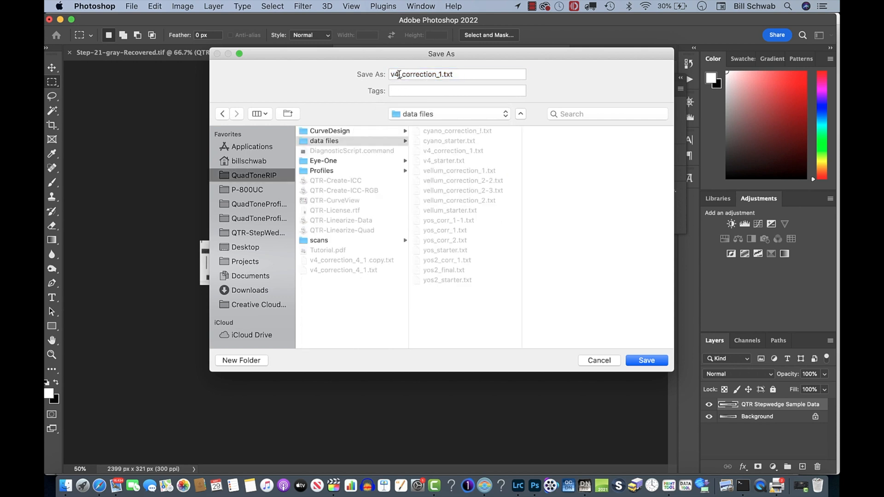
click(659, 363)
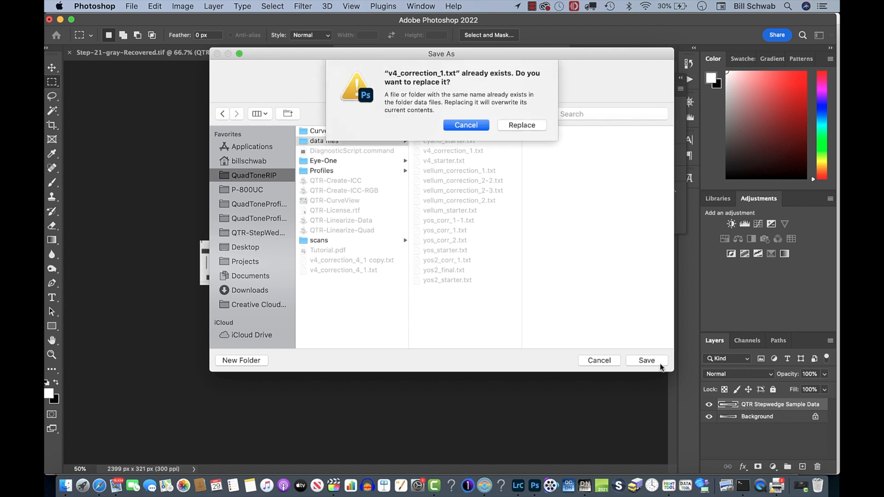
click(522, 134)
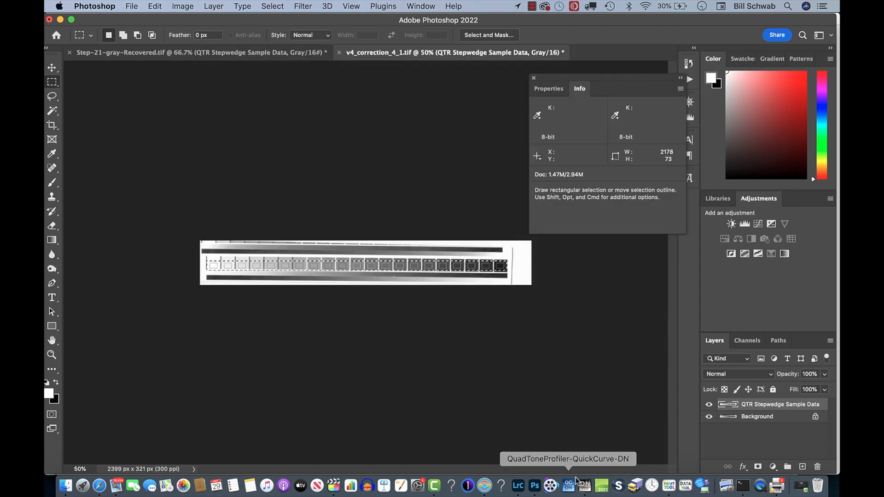
Switch to QuadToneProfiler-Pro-DN and load the v4_correction_1.txt measurement file into Gray Curve Linearization to check linearity
click(585, 486)
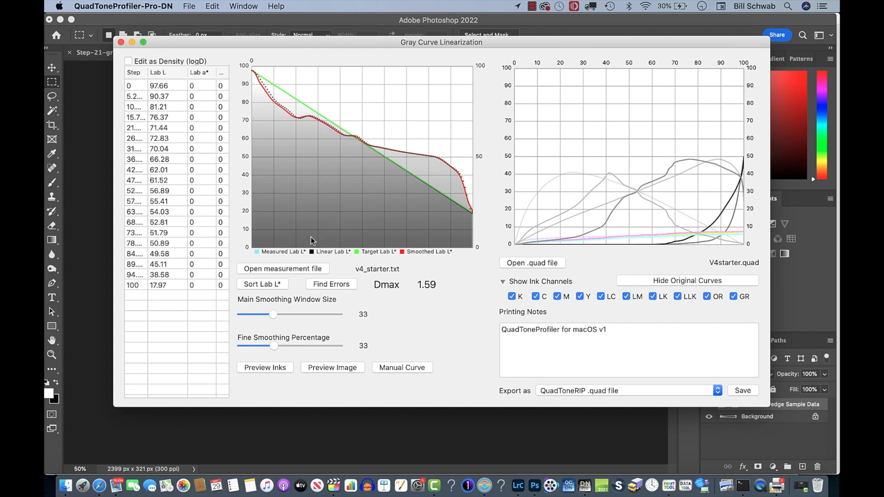
click(308, 270)
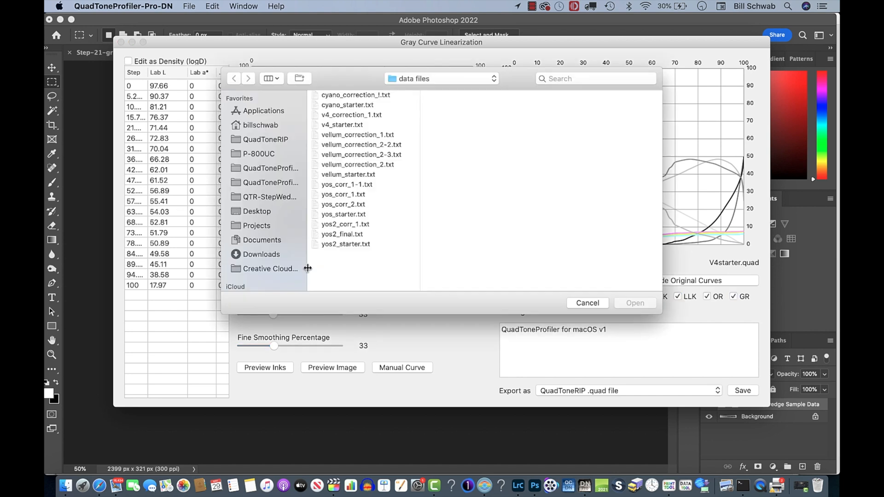
double_click(347, 115)
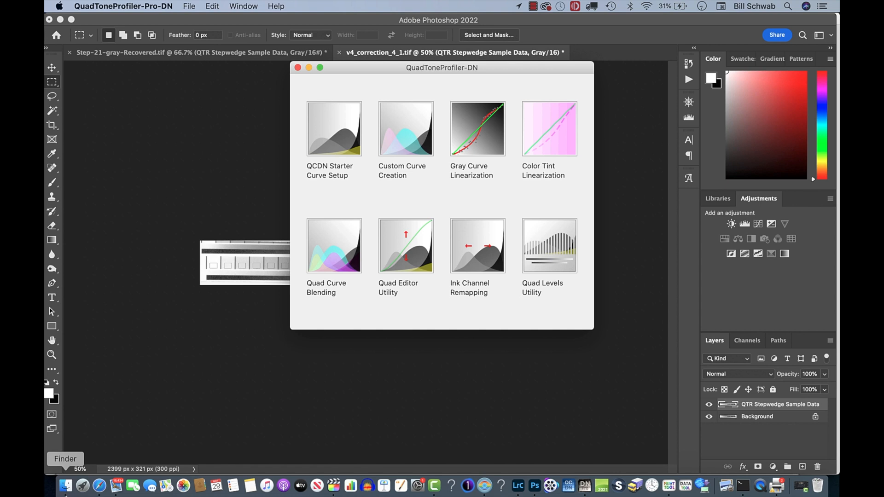
In Finder's P-800UC folder, rename V4_correction_1.quad to V4_final_palladium.quad and install the curves by running InstallP800.command
click(65, 485)
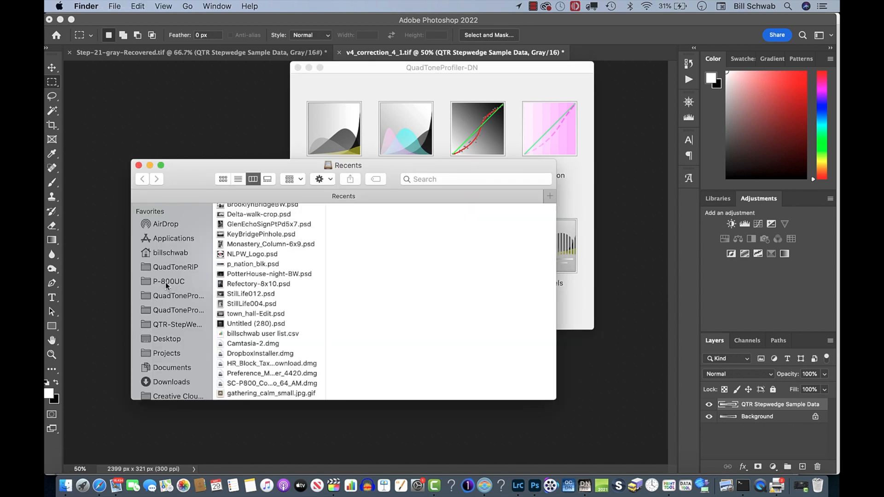
click(161, 282)
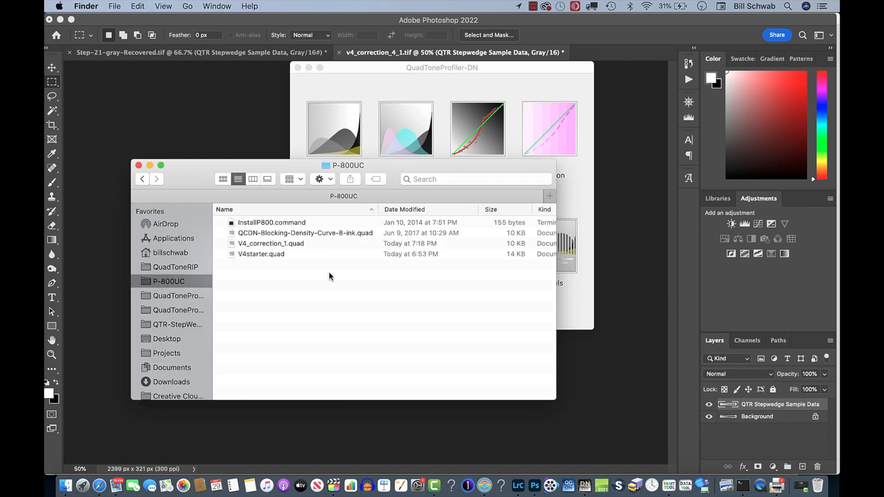
click(266, 245)
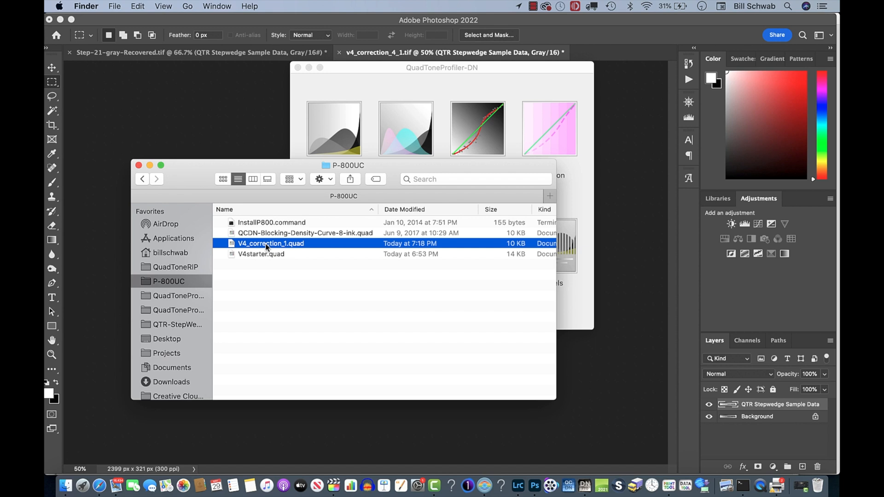
click(267, 245)
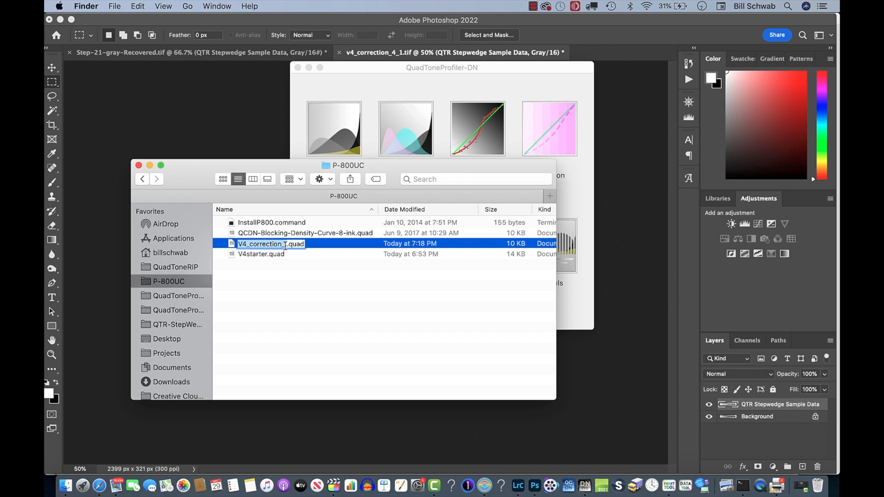
drag(286, 246, 249, 243)
text(final)
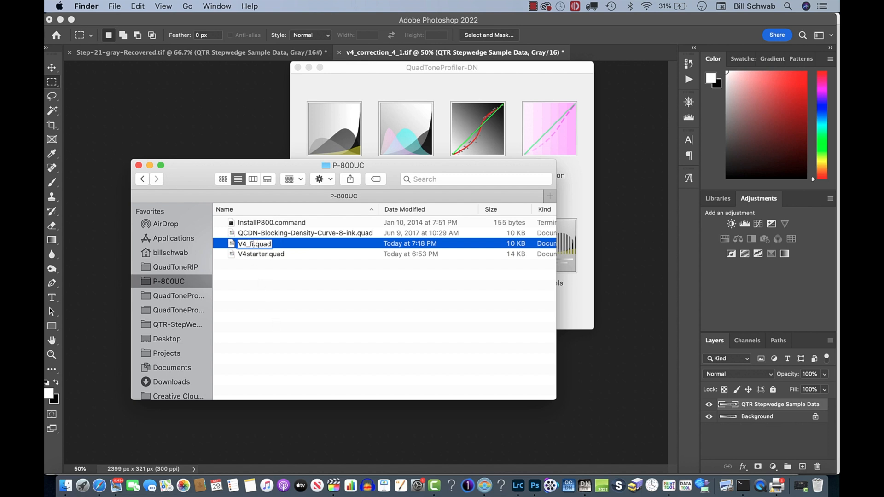
text(_palladium)
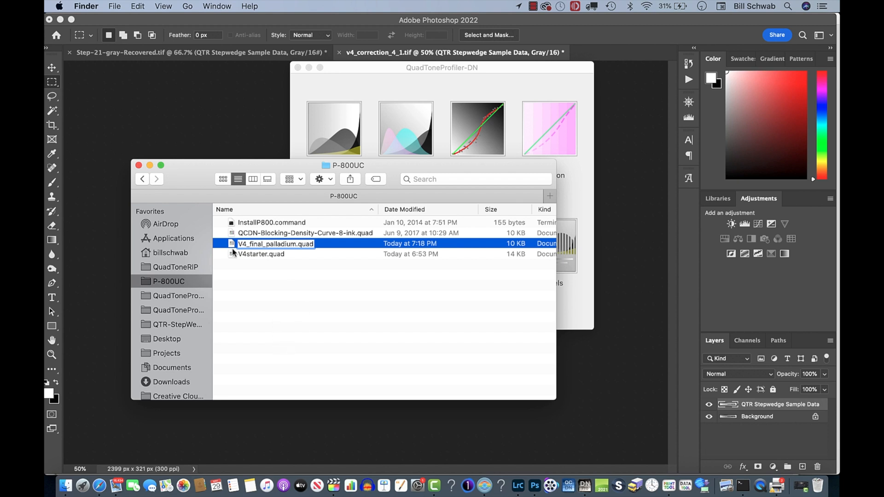
key(Return)
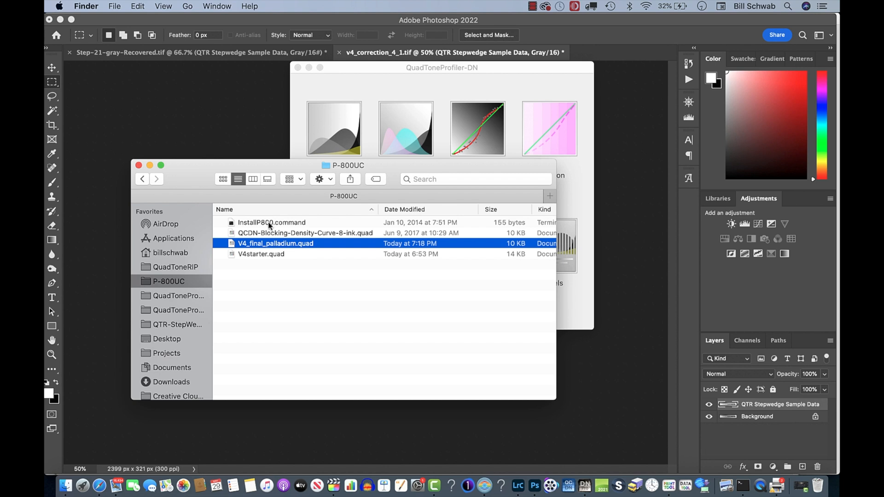
double_click(274, 224)
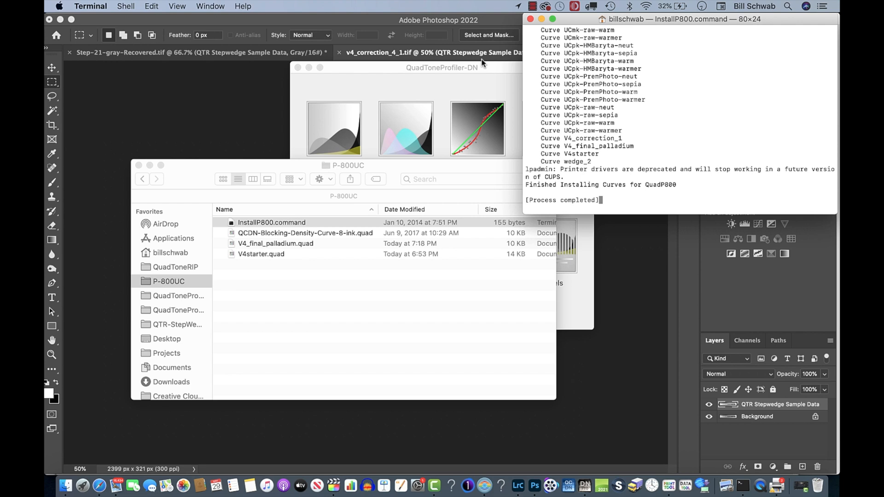
click(531, 19)
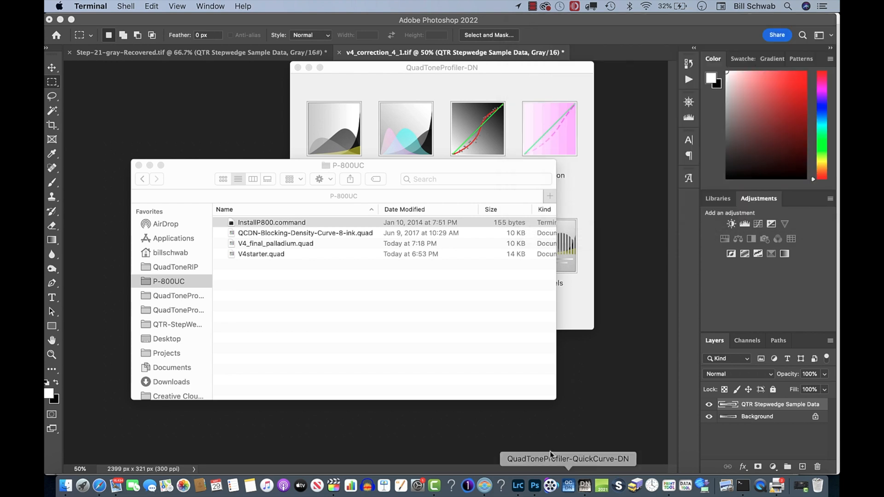
Switch to Print-Tool and set Curve 1 to V4_final_palladium in the QuadToneRIP print settings for the QuadP800 printer
click(670, 487)
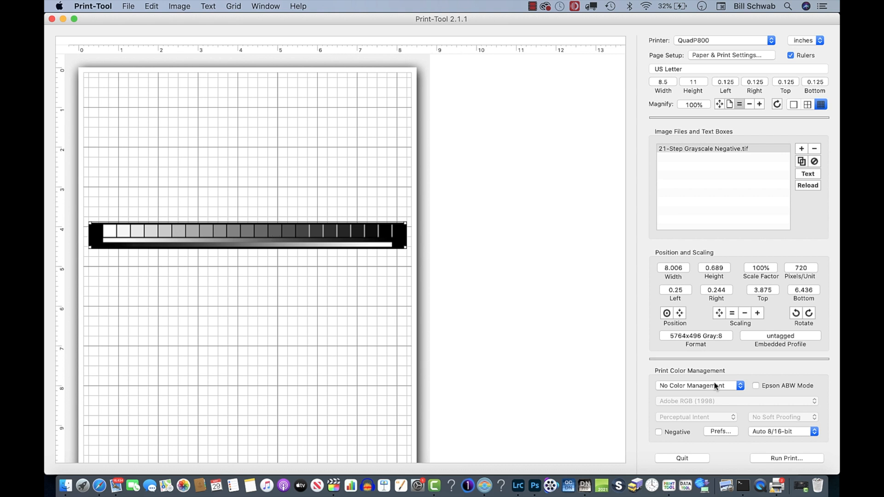
click(787, 459)
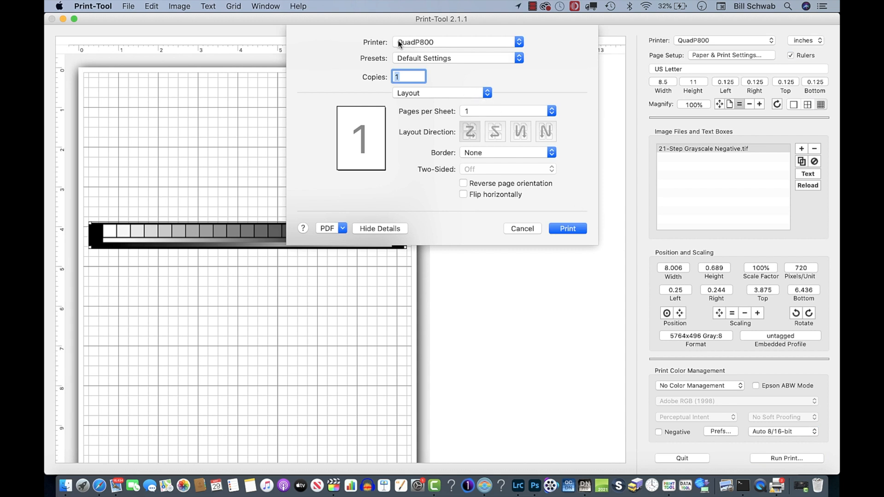
click(443, 92)
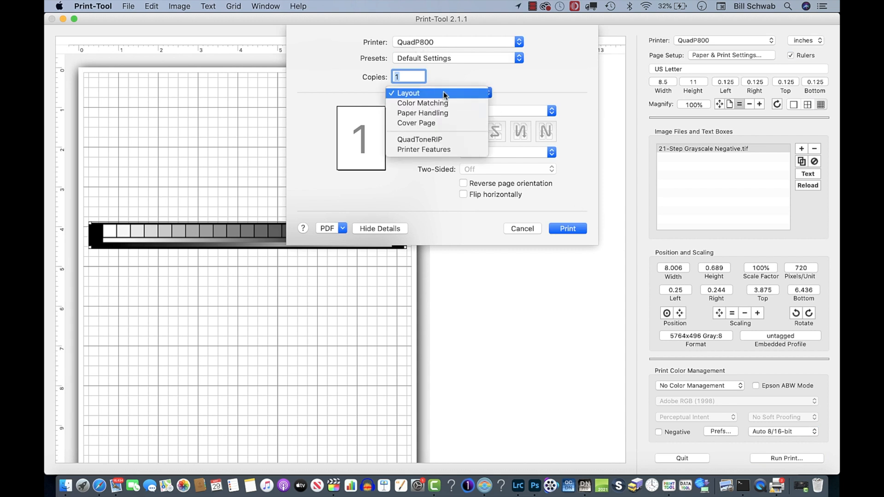
click(435, 140)
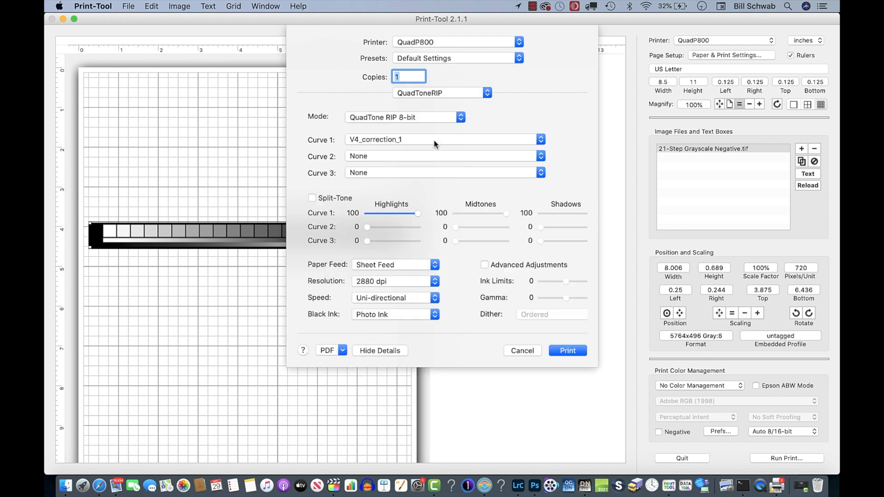
click(422, 139)
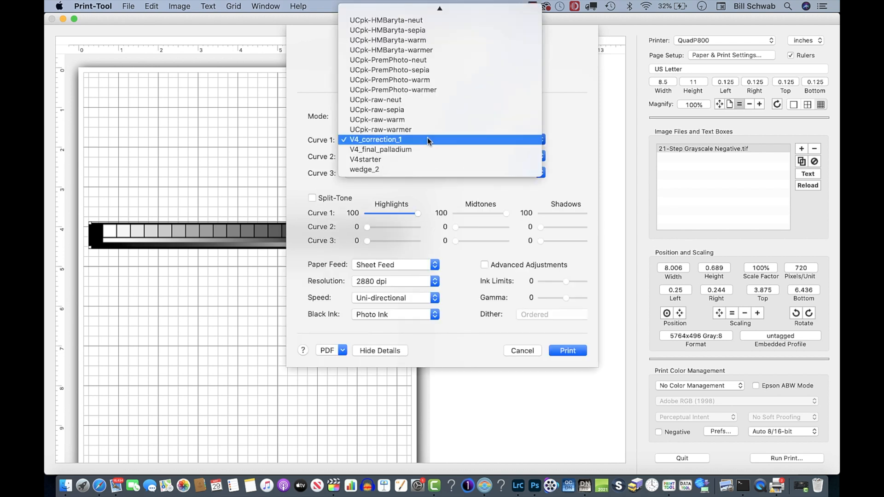
click(371, 150)
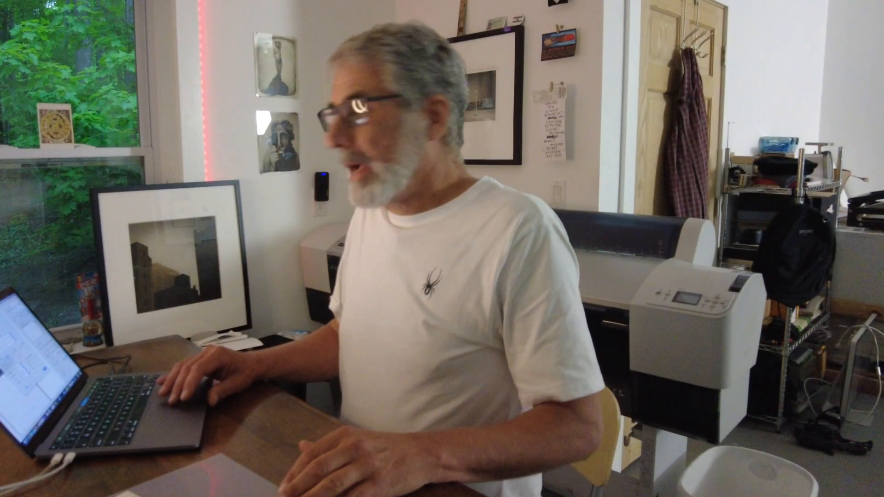